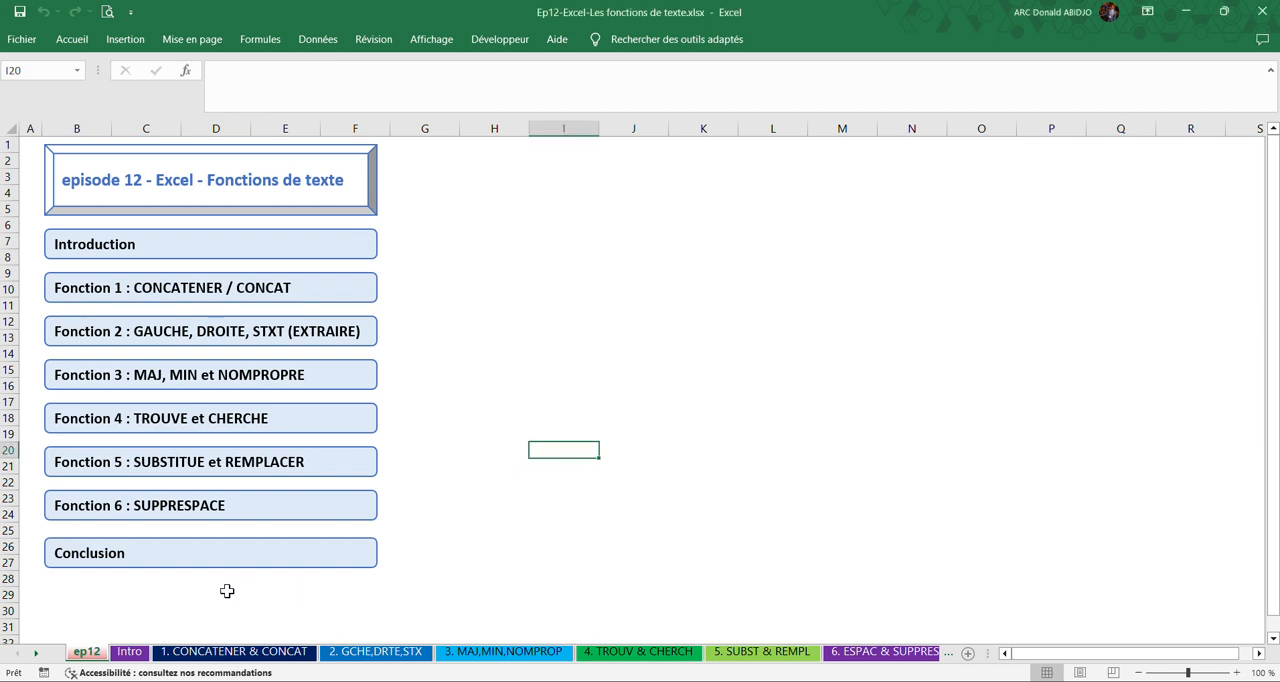
View the sample table on the Intro sheet and the Nom and Prénom columns on the "1. CONCATENER & CONCAT" sheet.
click(140, 654)
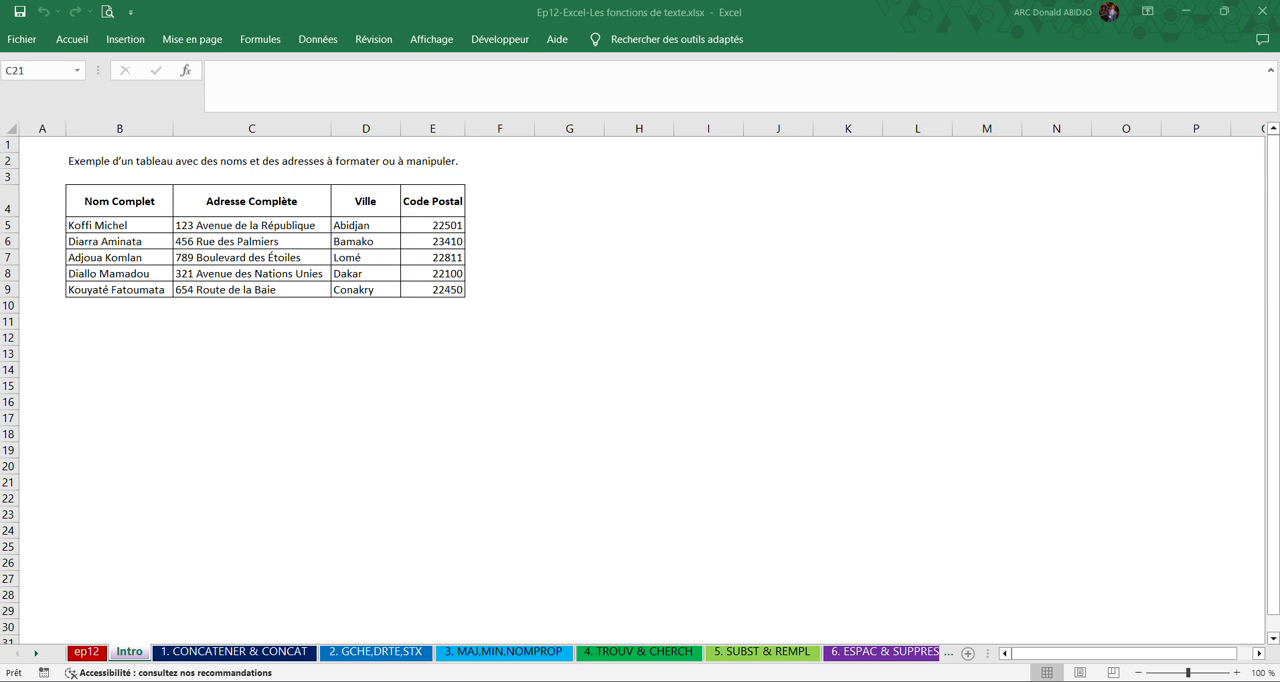
click(197, 642)
click(211, 652)
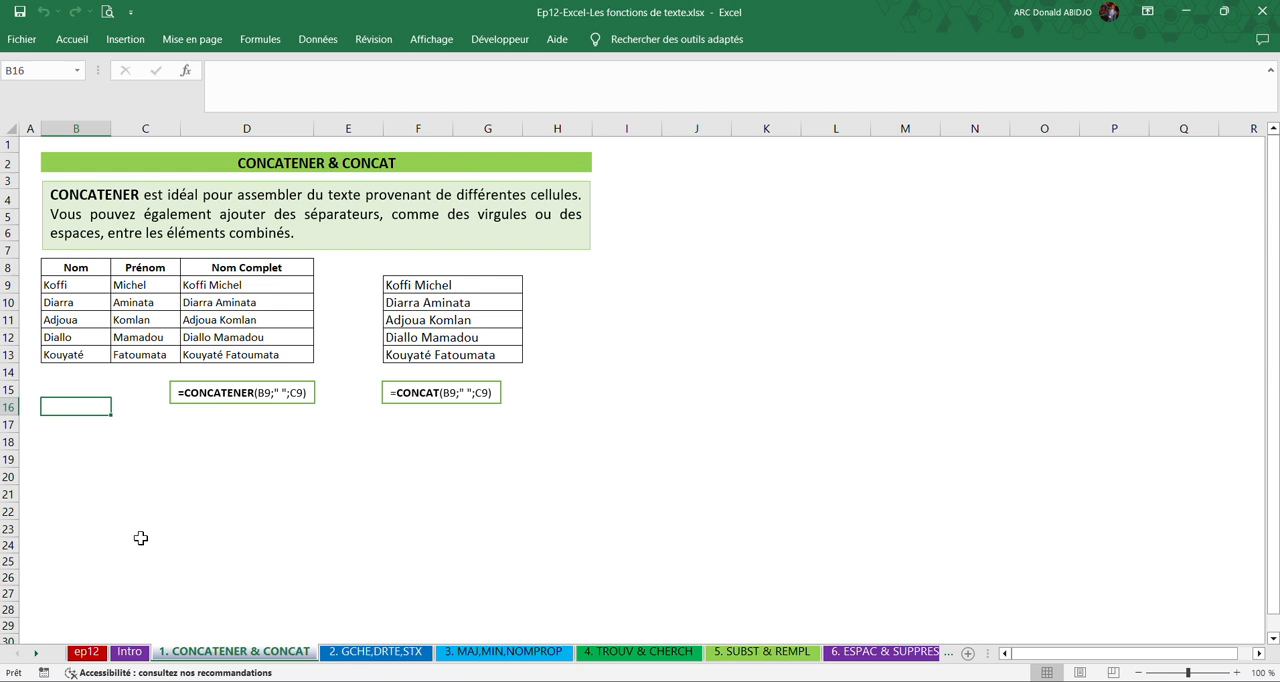
click(186, 420)
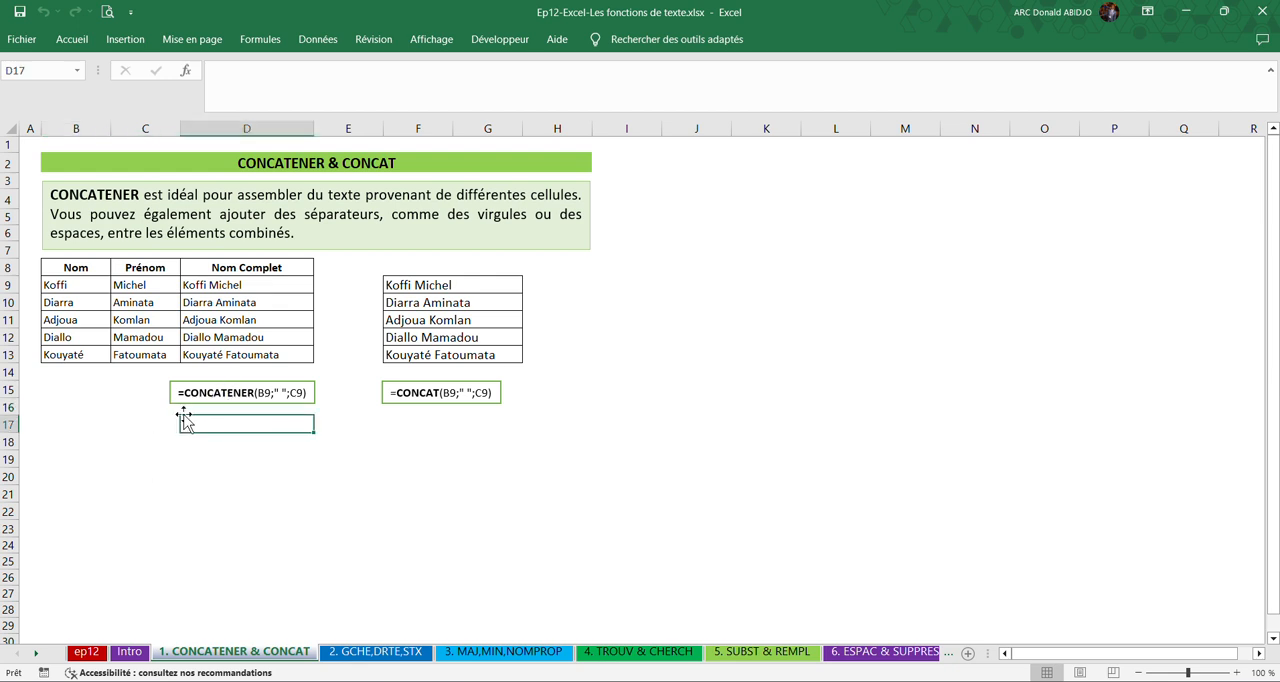
click(75, 266)
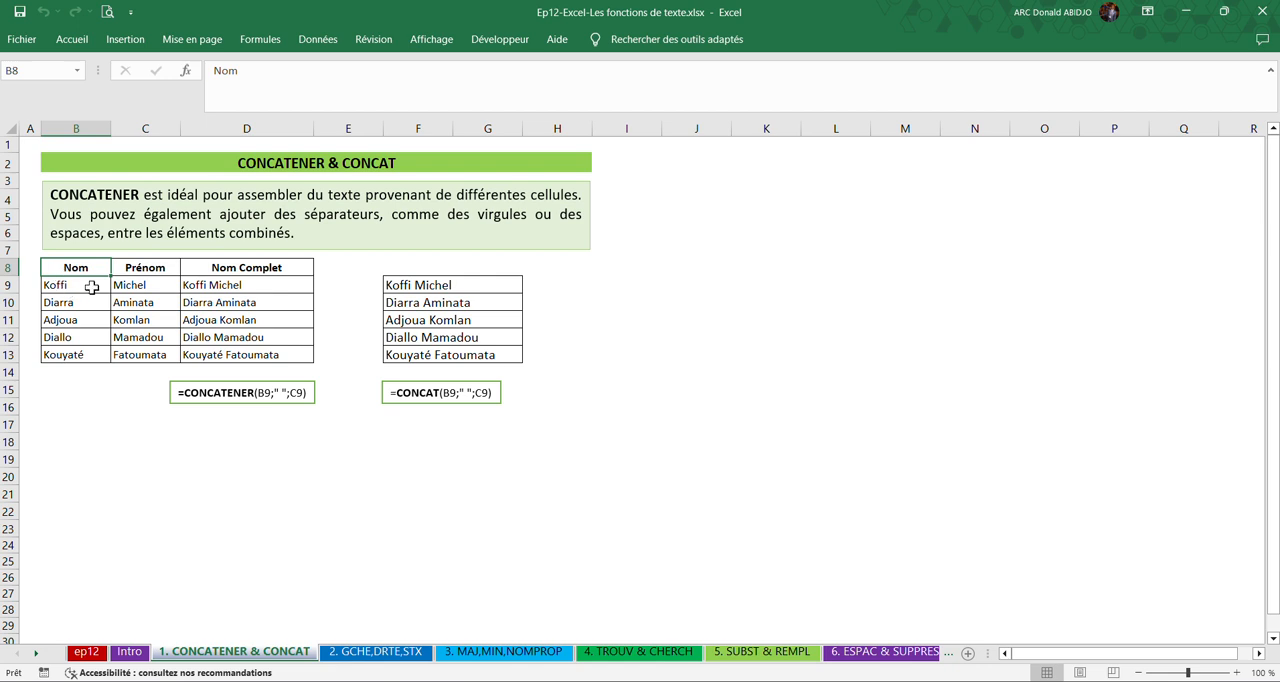
drag(78, 286, 119, 285)
Inspect the arguments of the CONCAT formula in F9, including the space separator, and leave the formula as it is.
click(419, 285)
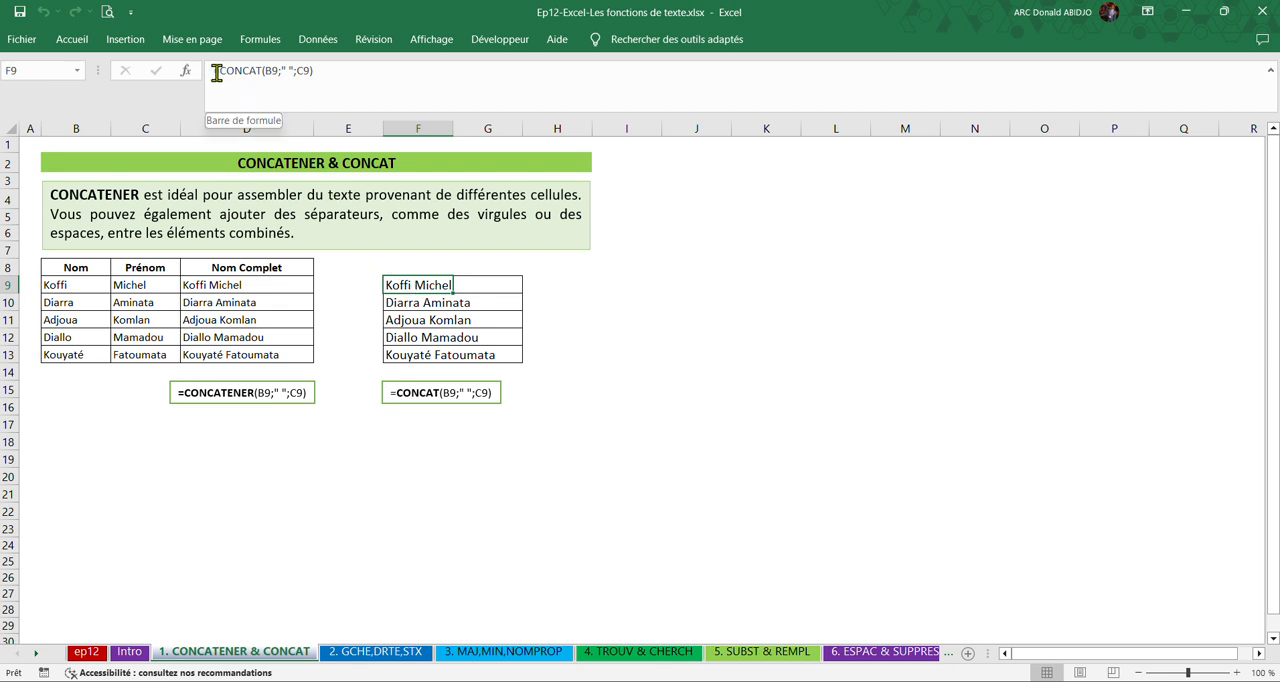
click(276, 76)
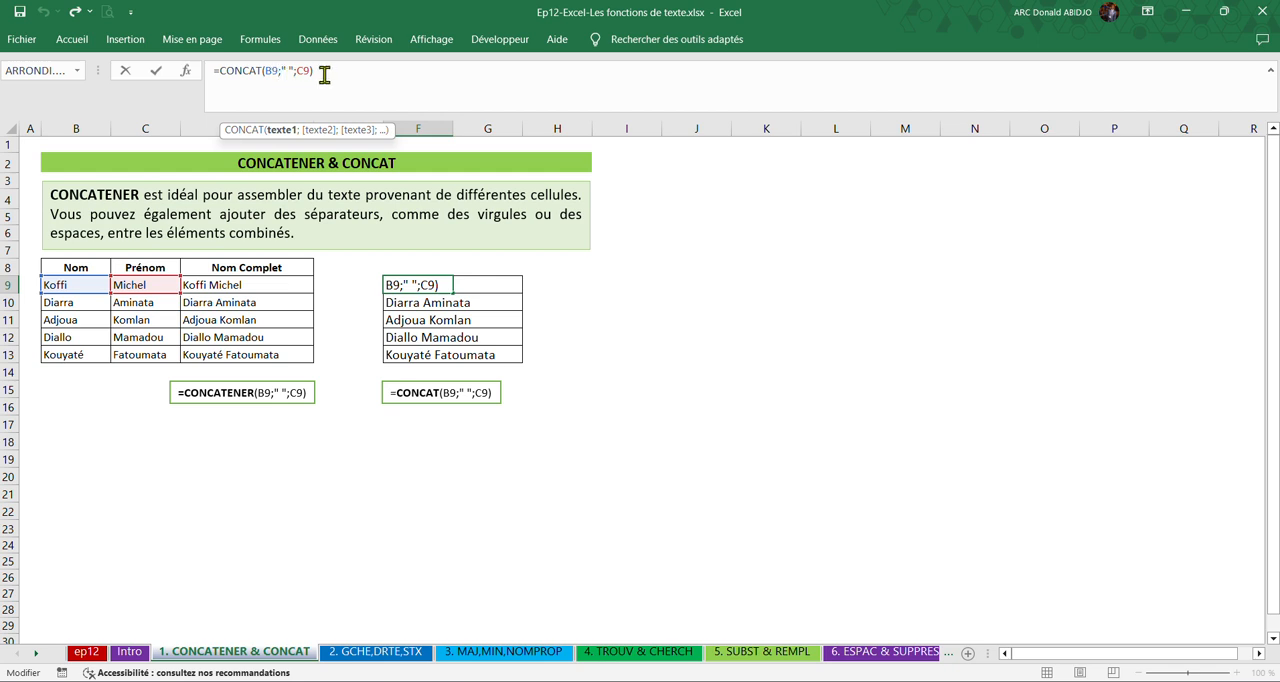
drag(292, 75, 281, 75)
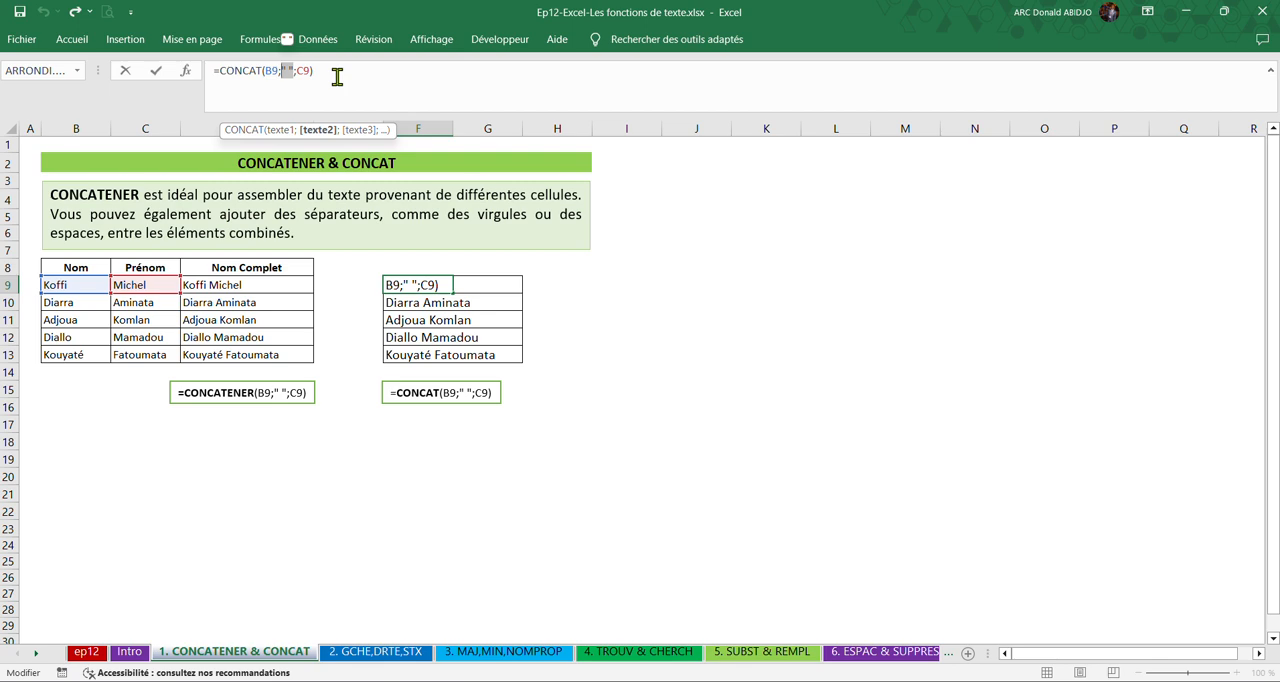
click(337, 77)
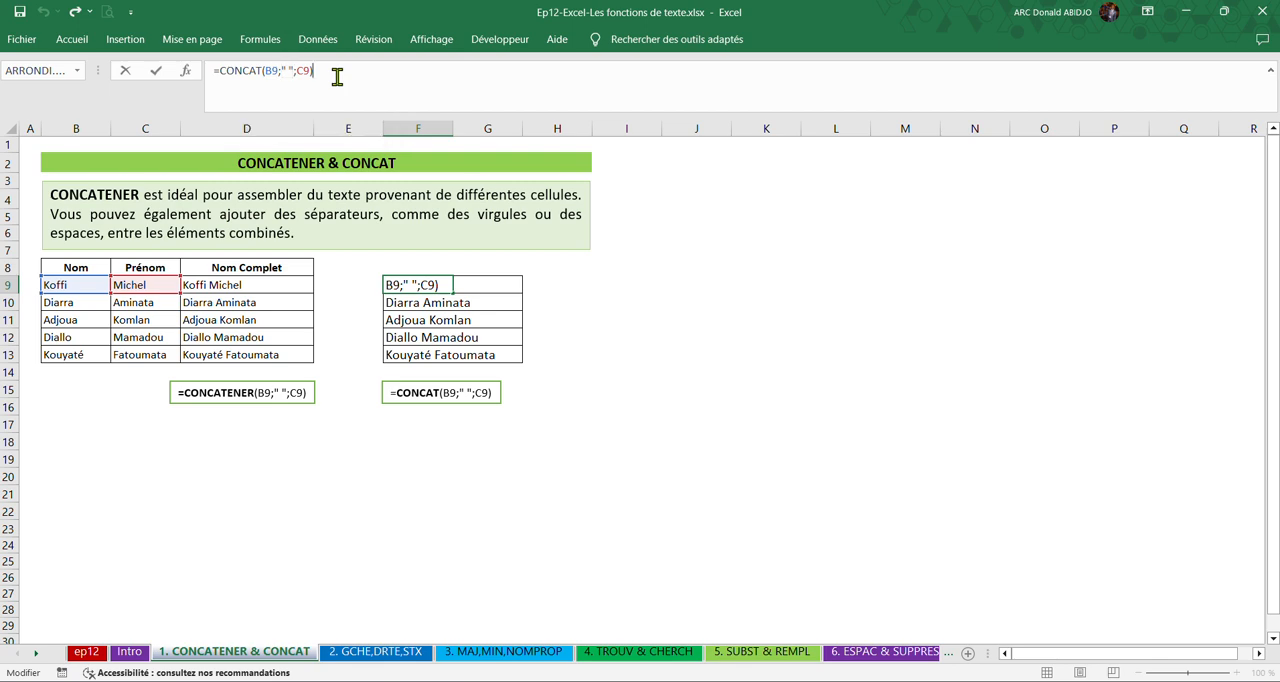
key(Return)
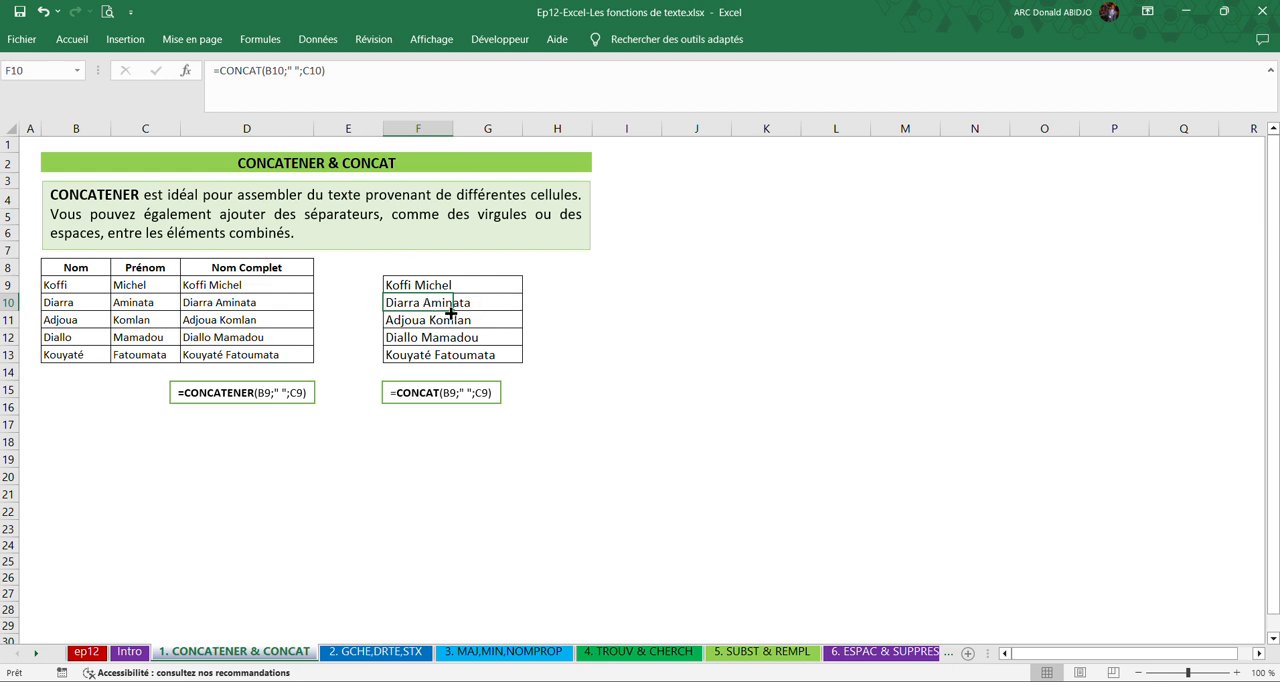
Check the CONCAT formulas row by row in cells F9 to F13.
click(465, 284)
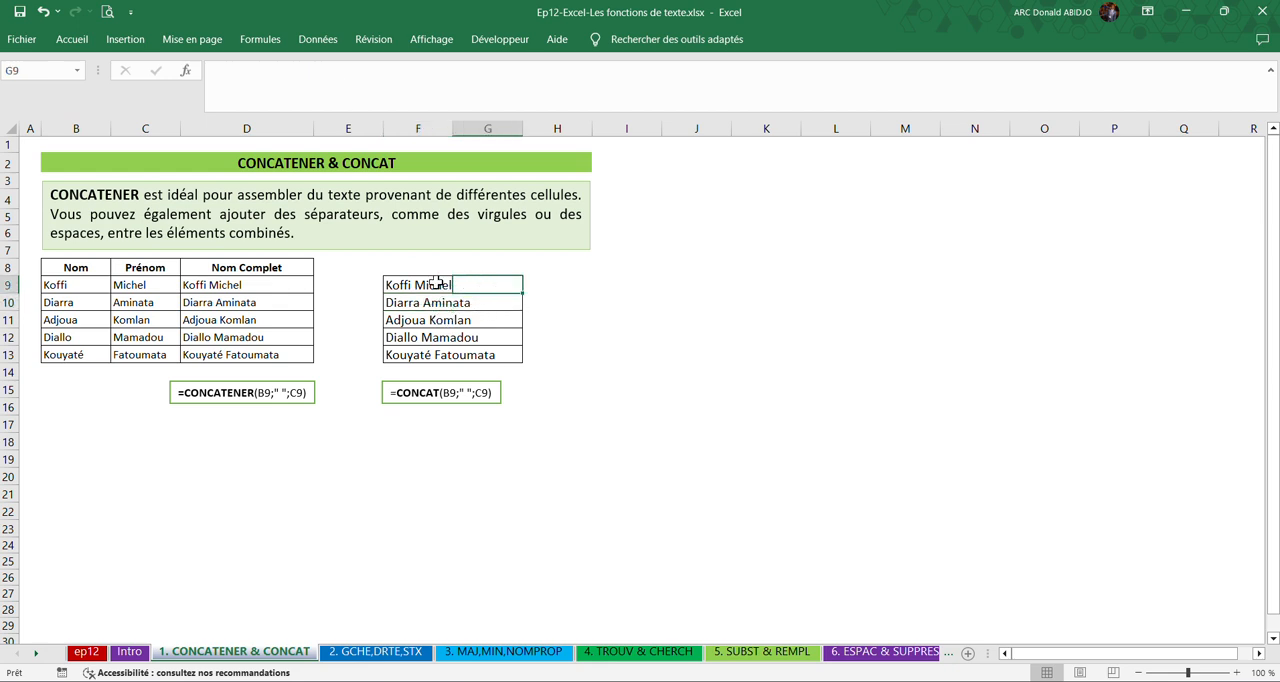
click(412, 288)
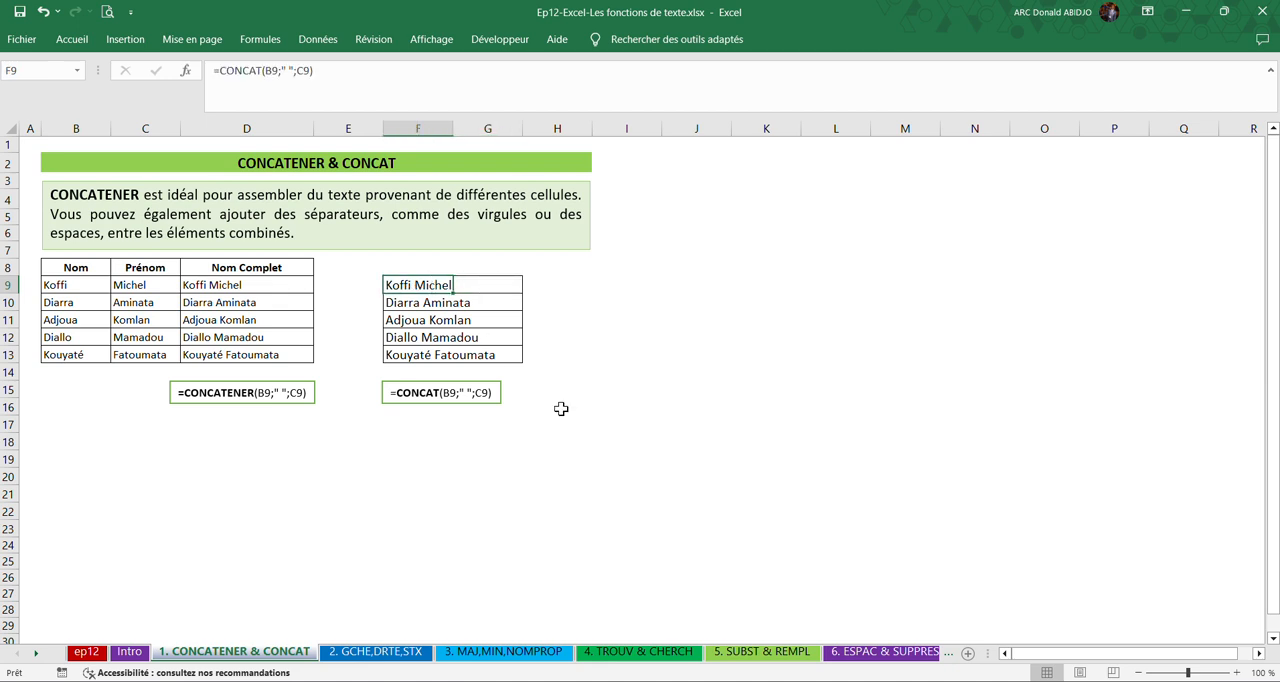
click(410, 304)
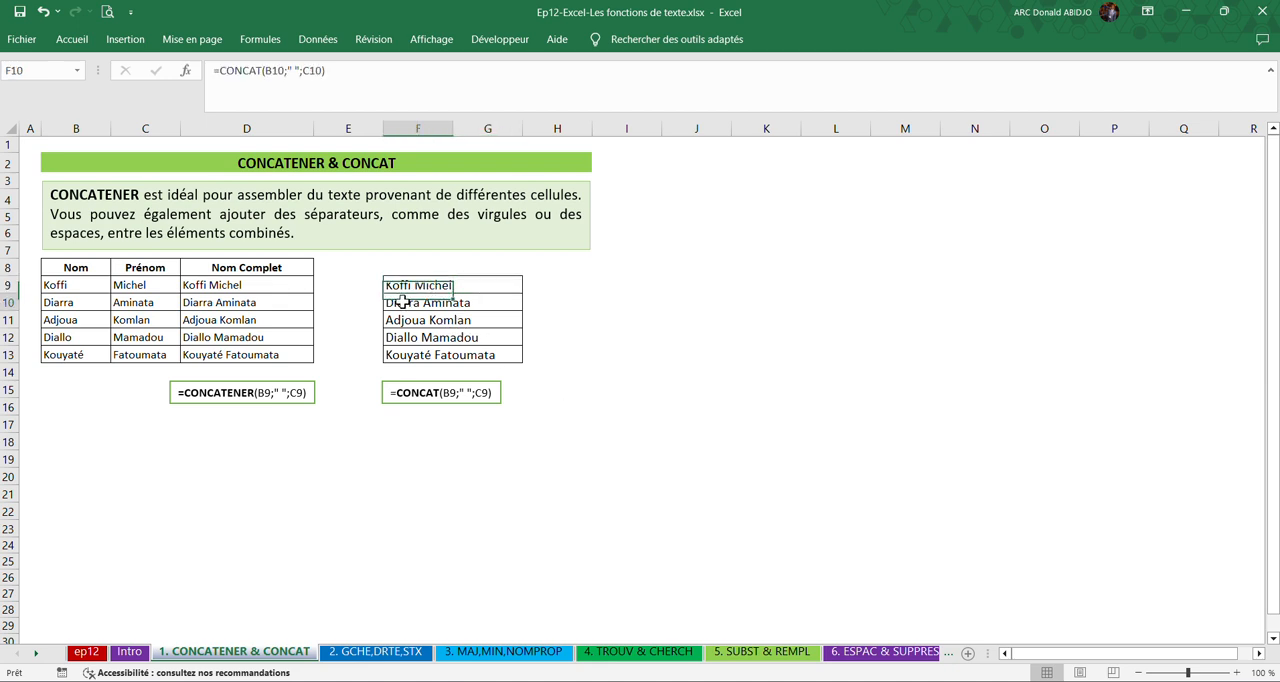
click(405, 318)
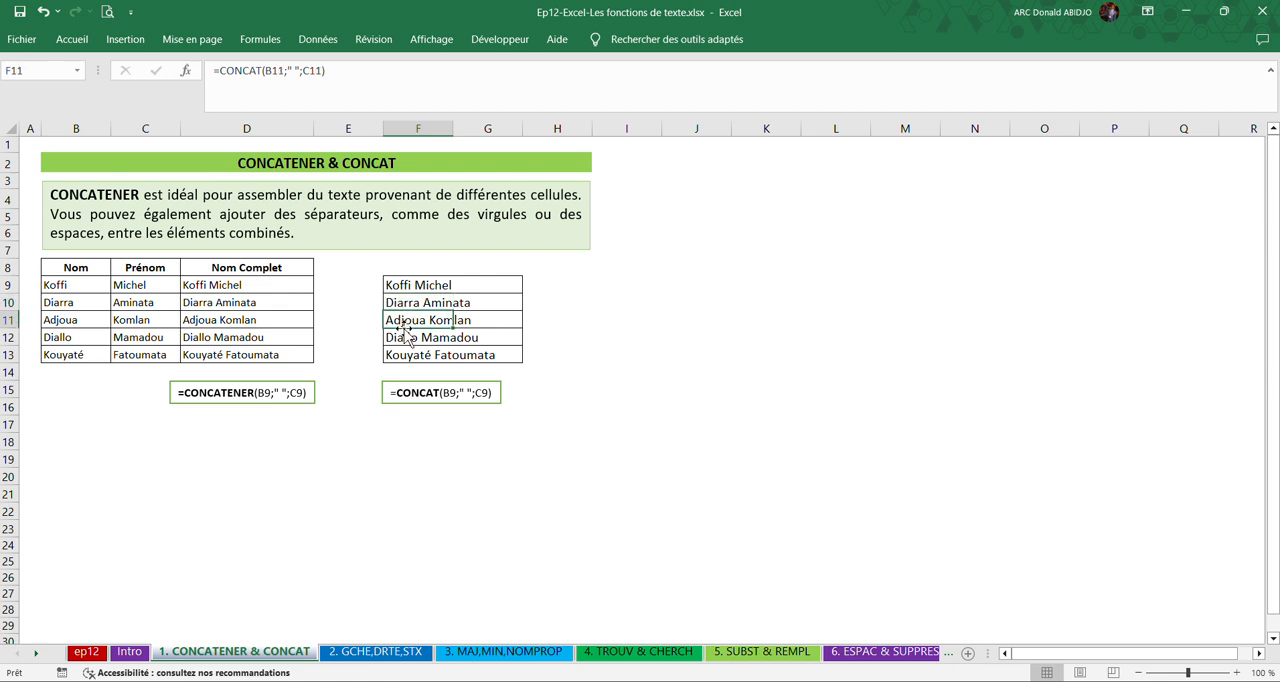
click(401, 337)
click(402, 354)
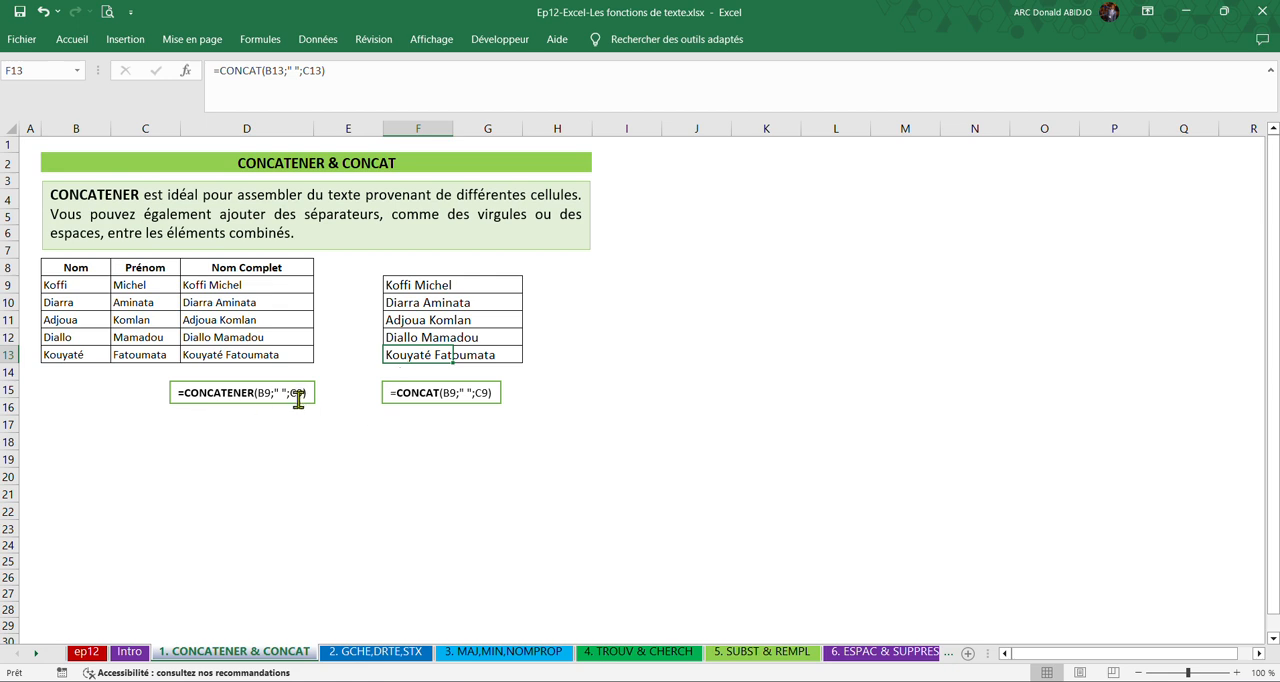
On the "2. GCHE,DRTE,STX" sheet, examine the name table and the GAUCHE example in row 12 with its formula in H12.
click(380, 655)
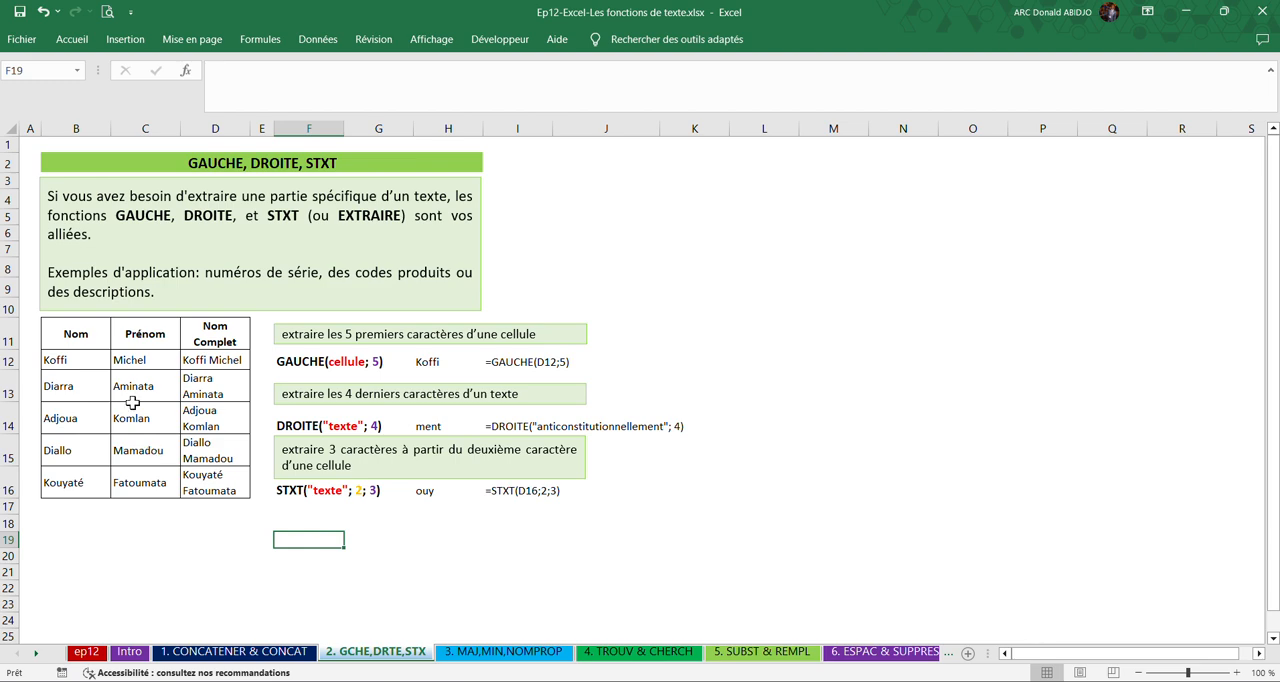
click(80, 345)
drag(103, 348, 128, 357)
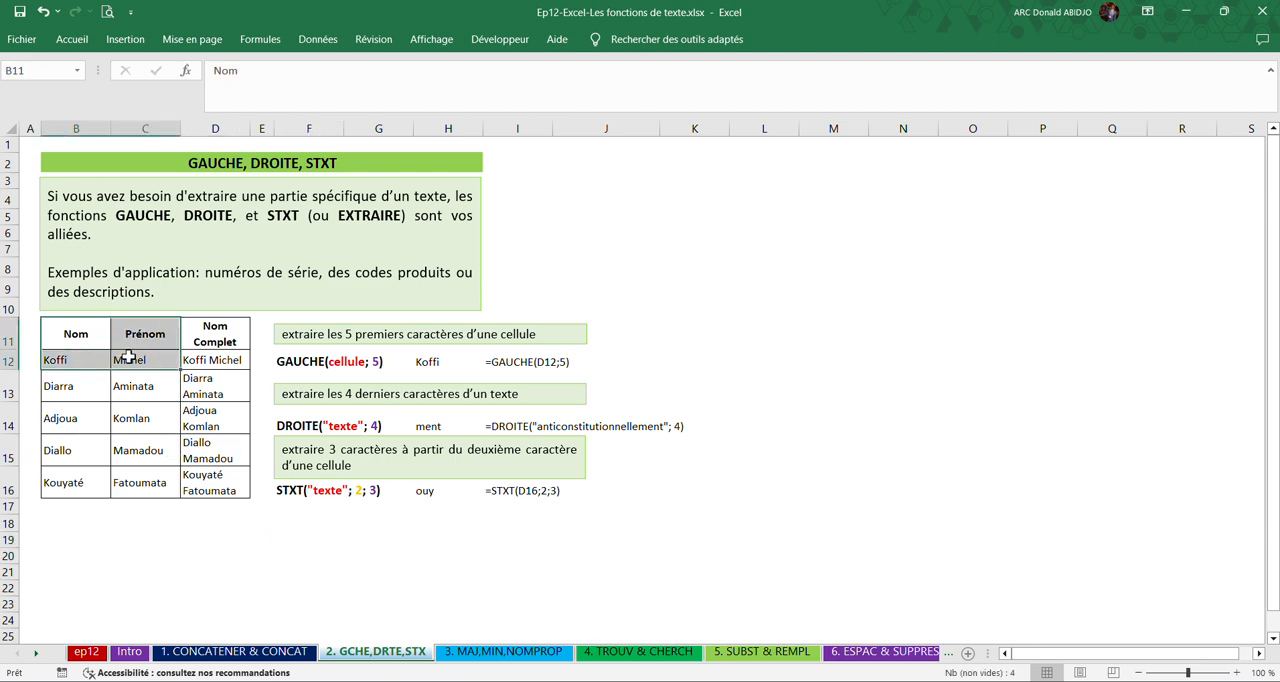
click(100, 361)
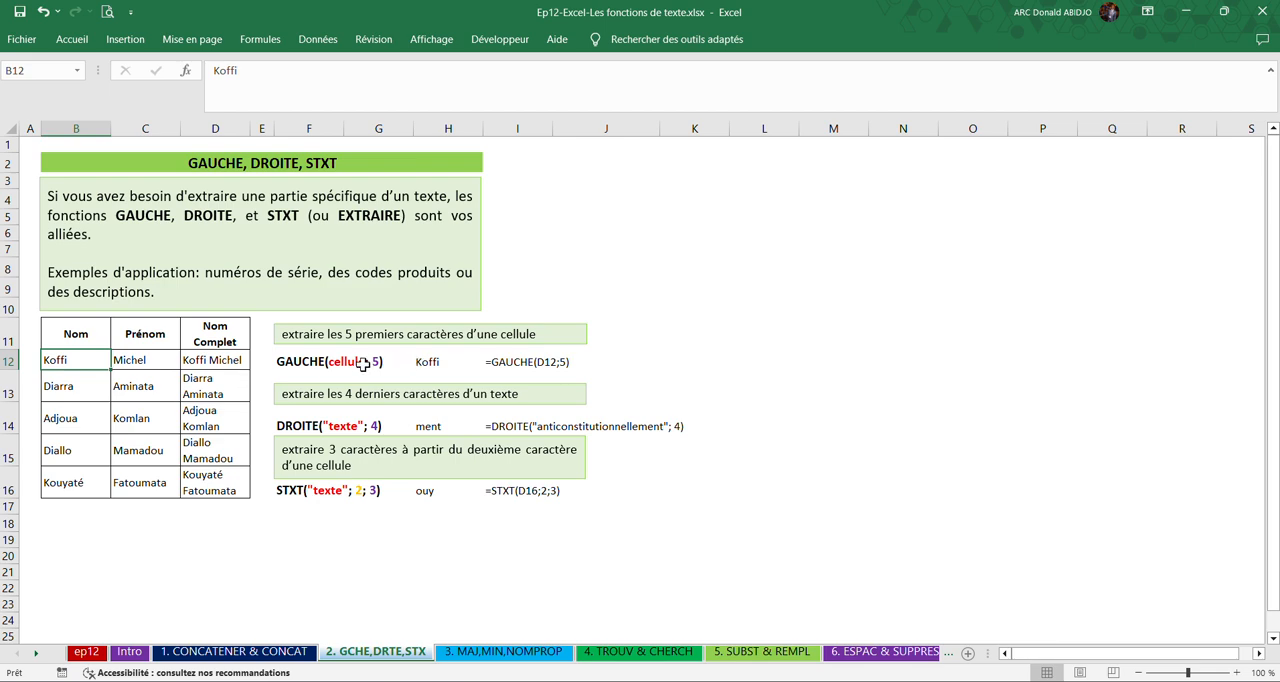
click(314, 366)
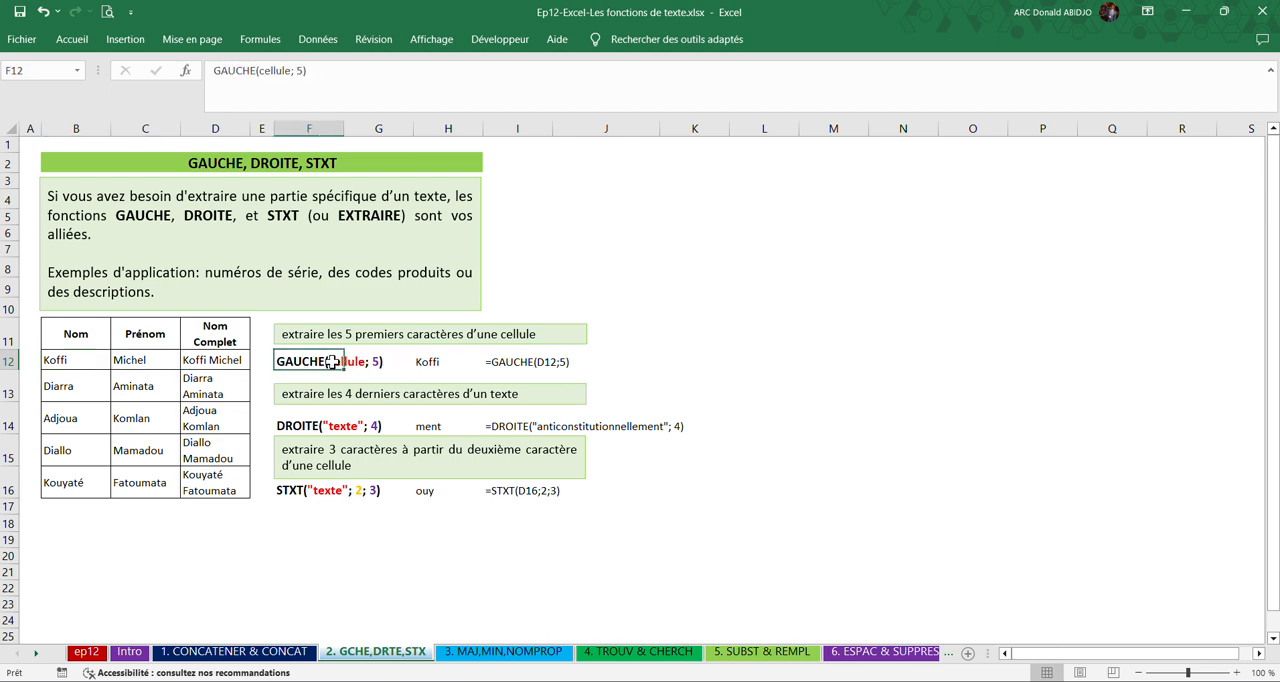
click(498, 360)
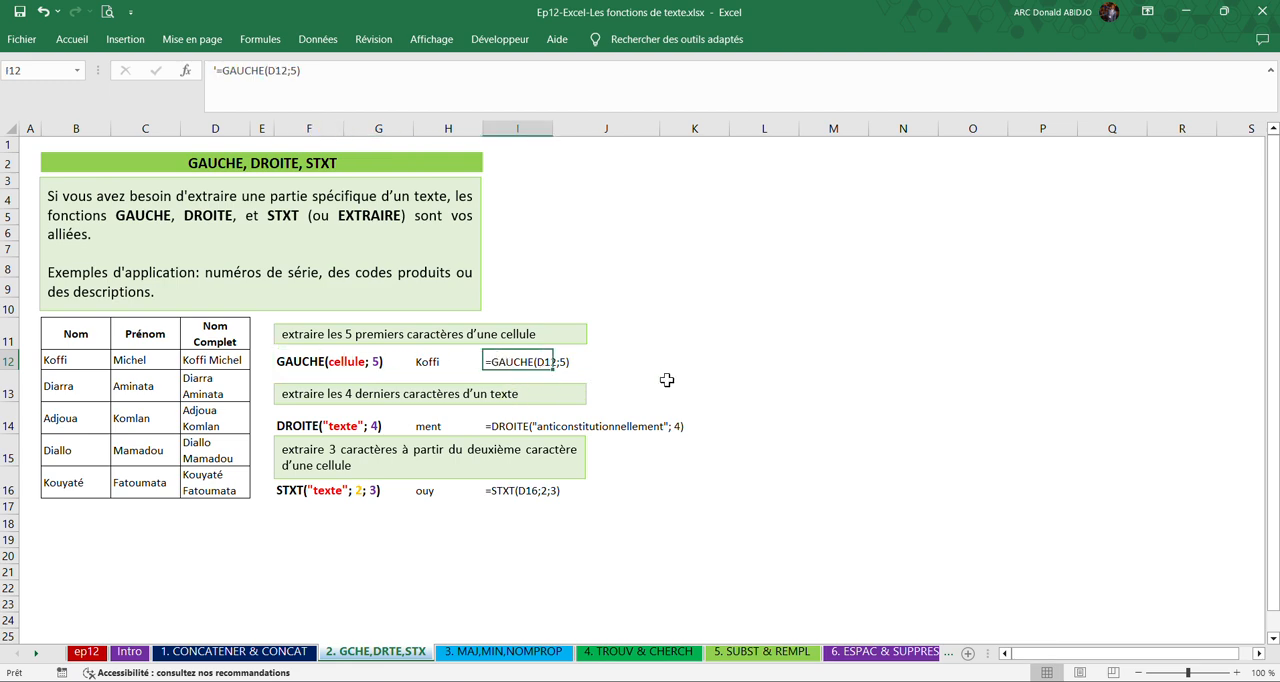
click(56, 362)
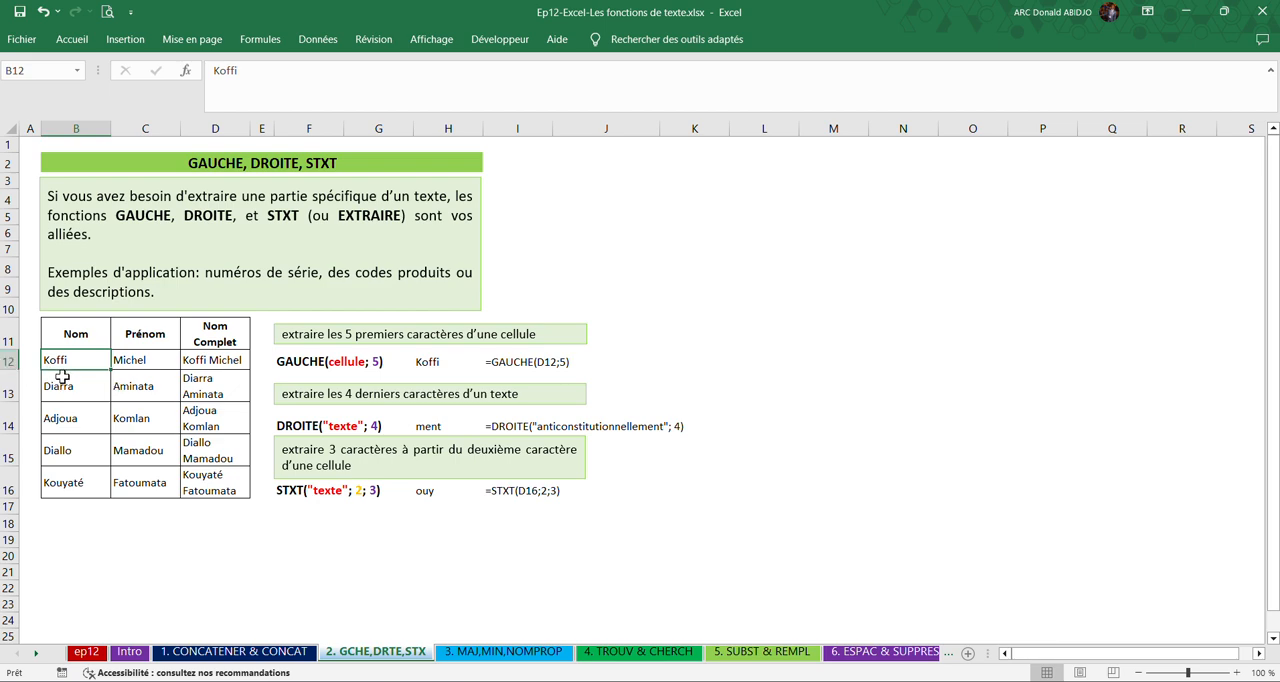
click(421, 360)
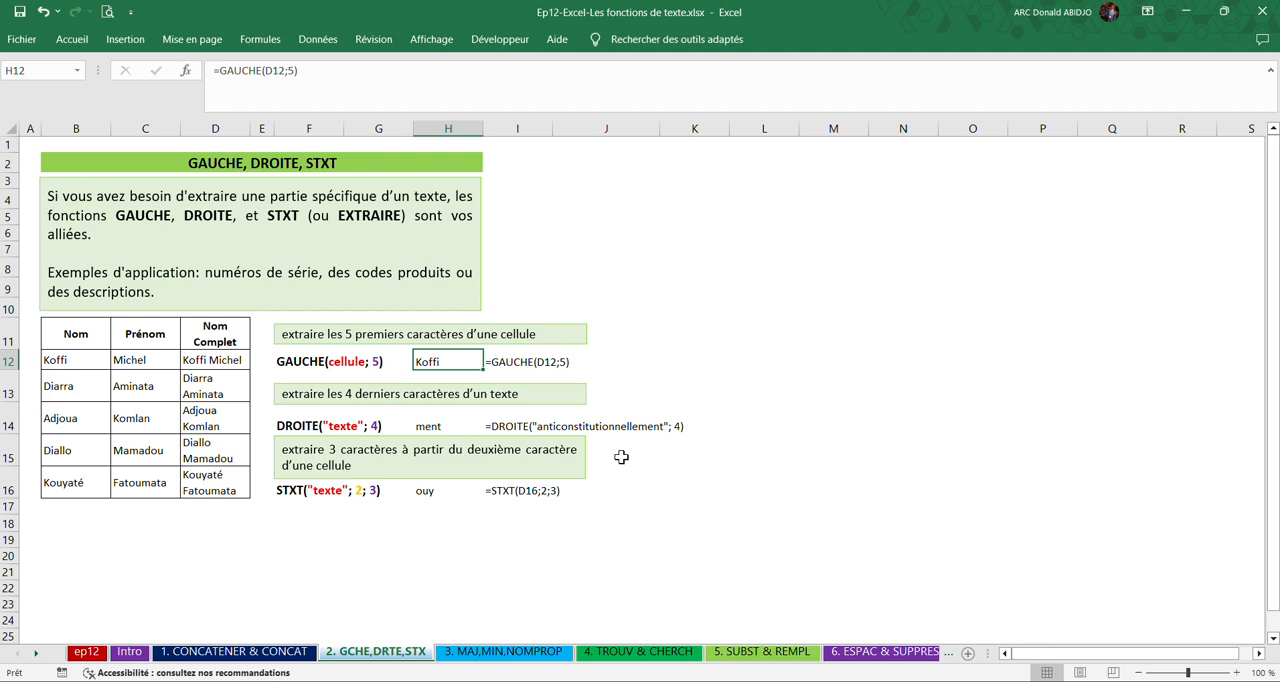
Examine the DROITE example in row 14 and the STXT example in row 16, including the formulas in H14 and H16.
click(497, 427)
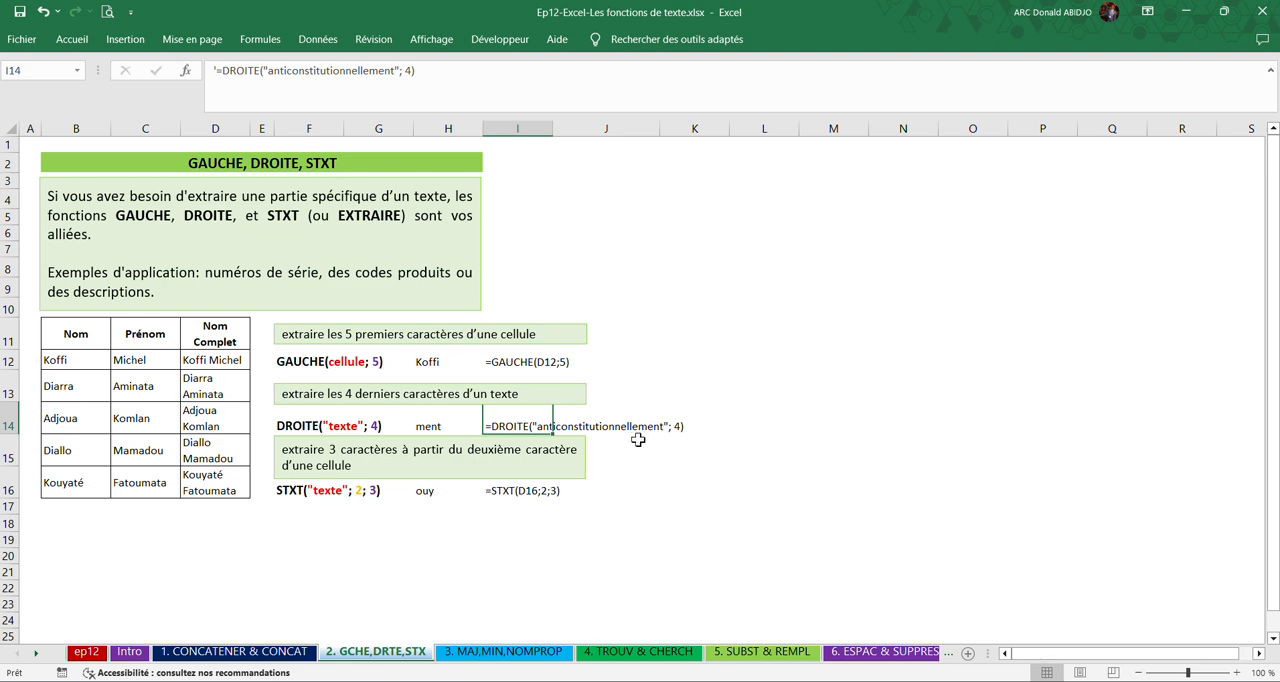
click(430, 426)
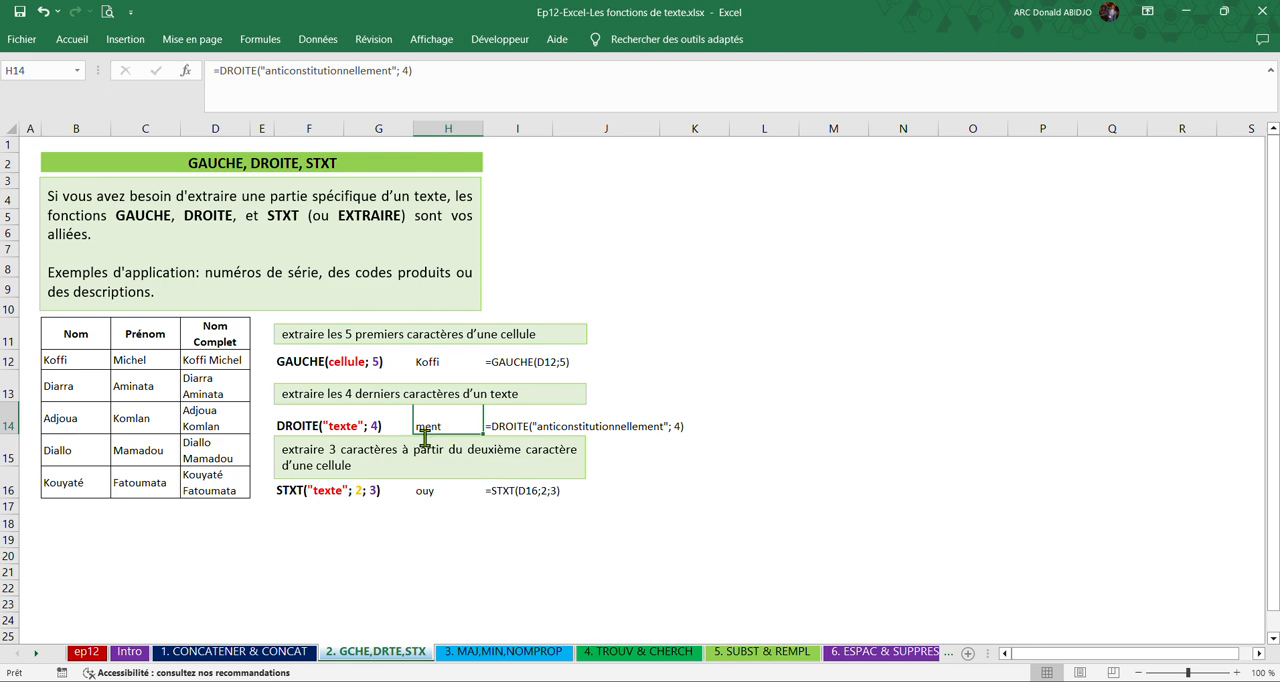
click(507, 492)
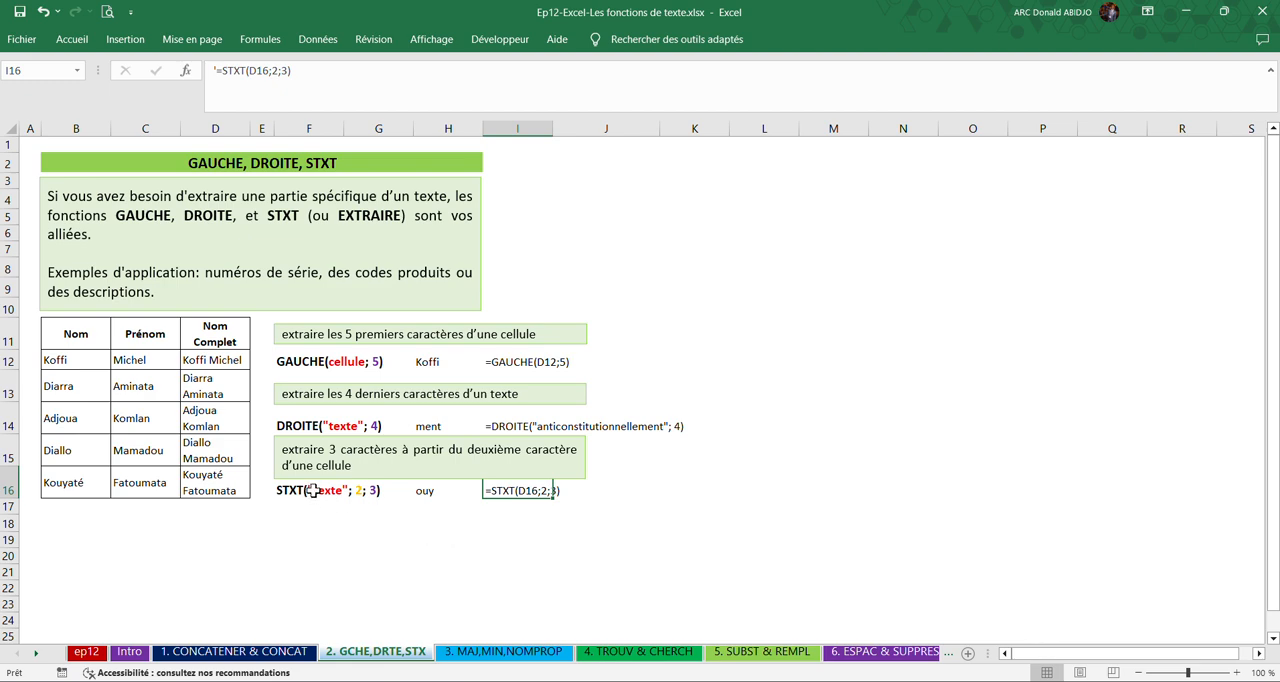
click(446, 490)
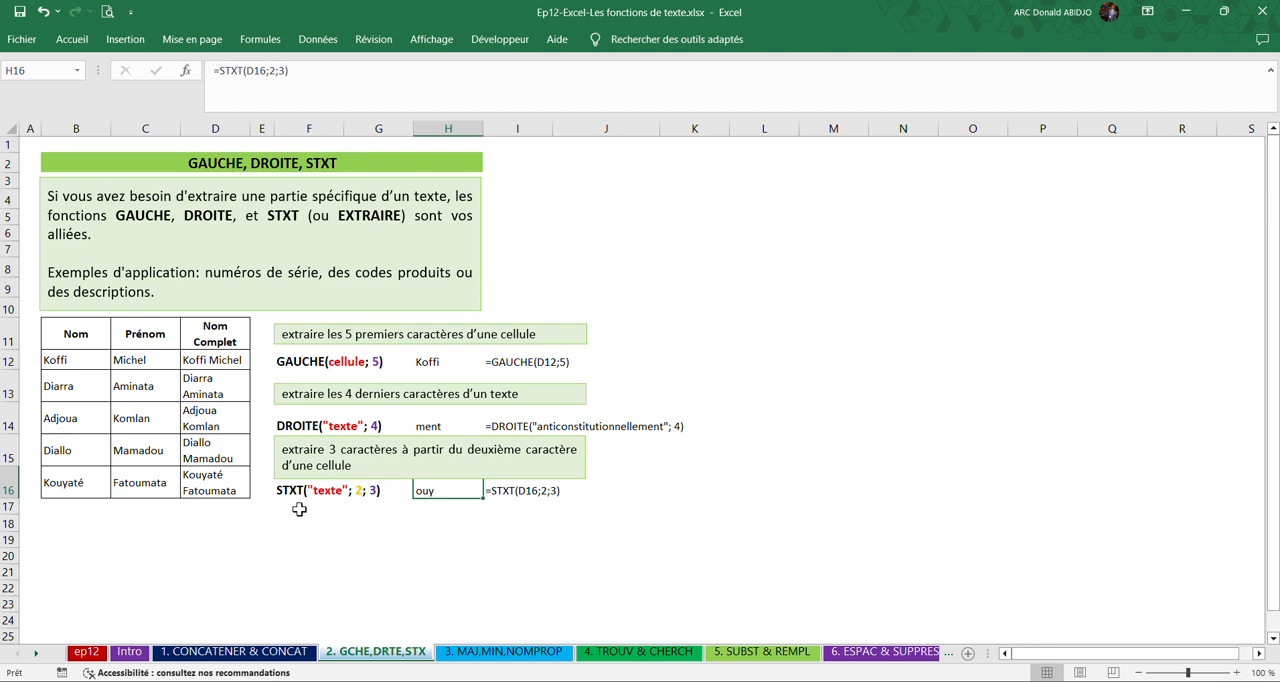
click(440, 557)
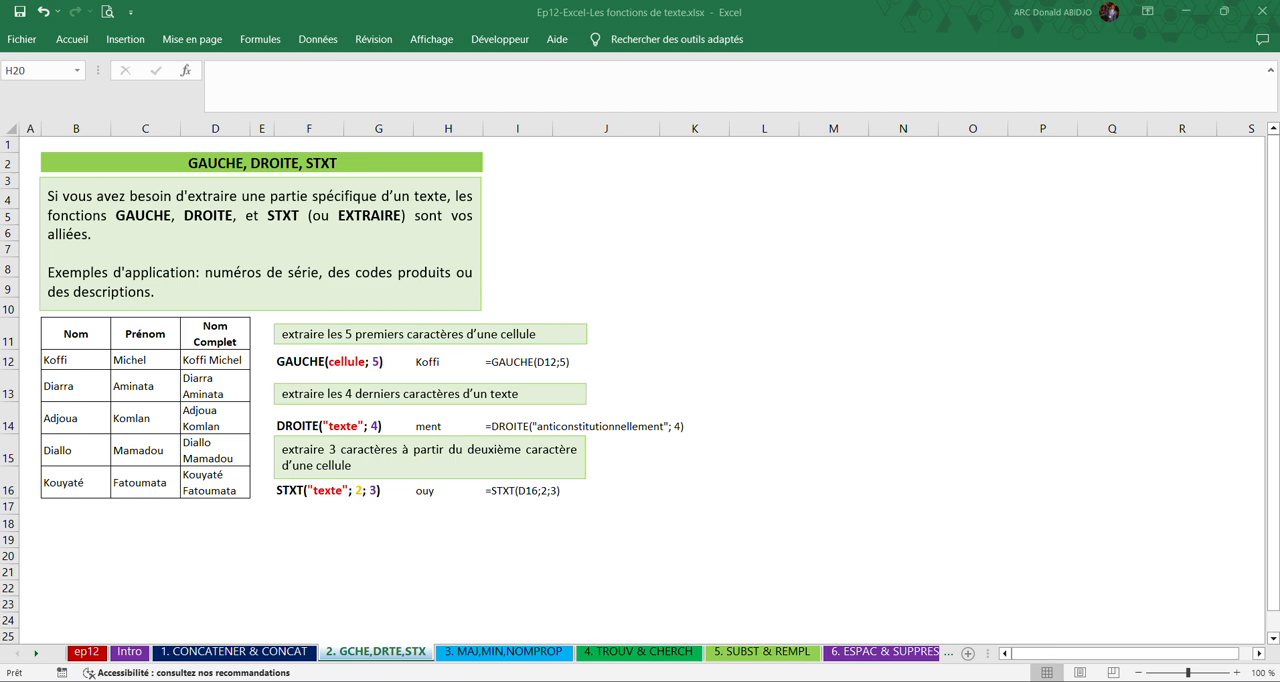
On the "3. MAJ,MIN,NOMPROP" sheet, examine the MAJUSCULE, MINUSCULE and NOMPROPRE examples in D5, D7 and D9.
click(456, 660)
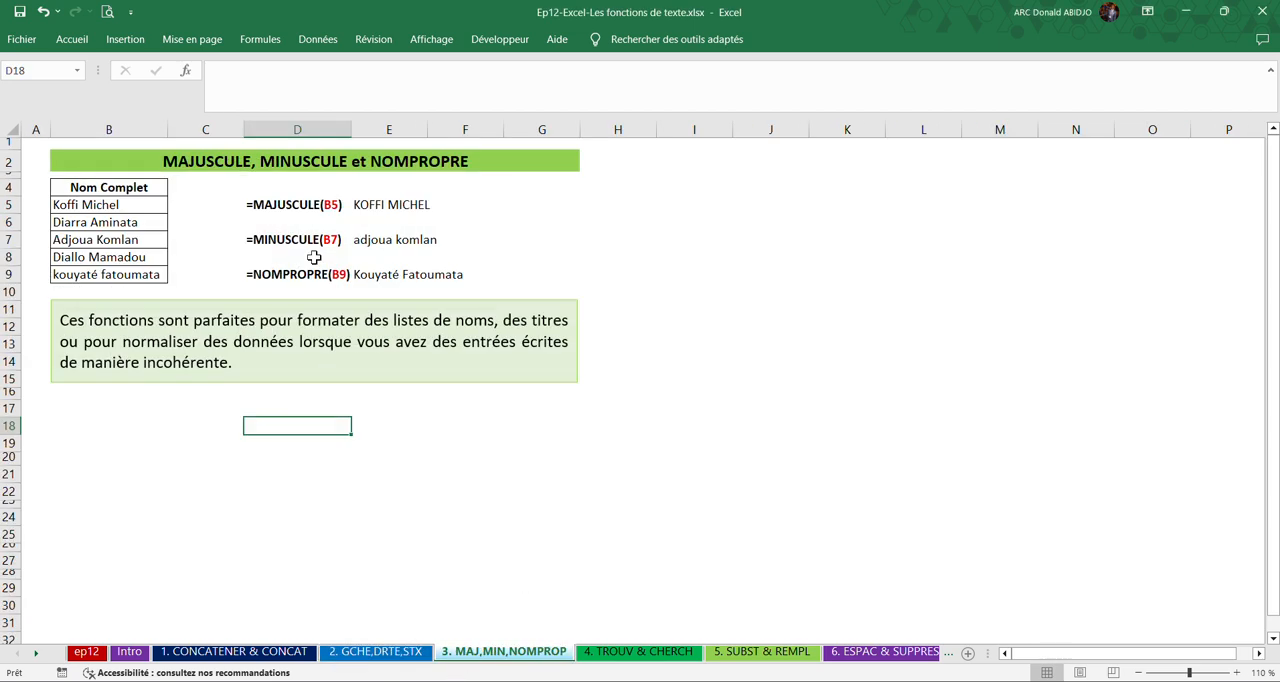
click(279, 204)
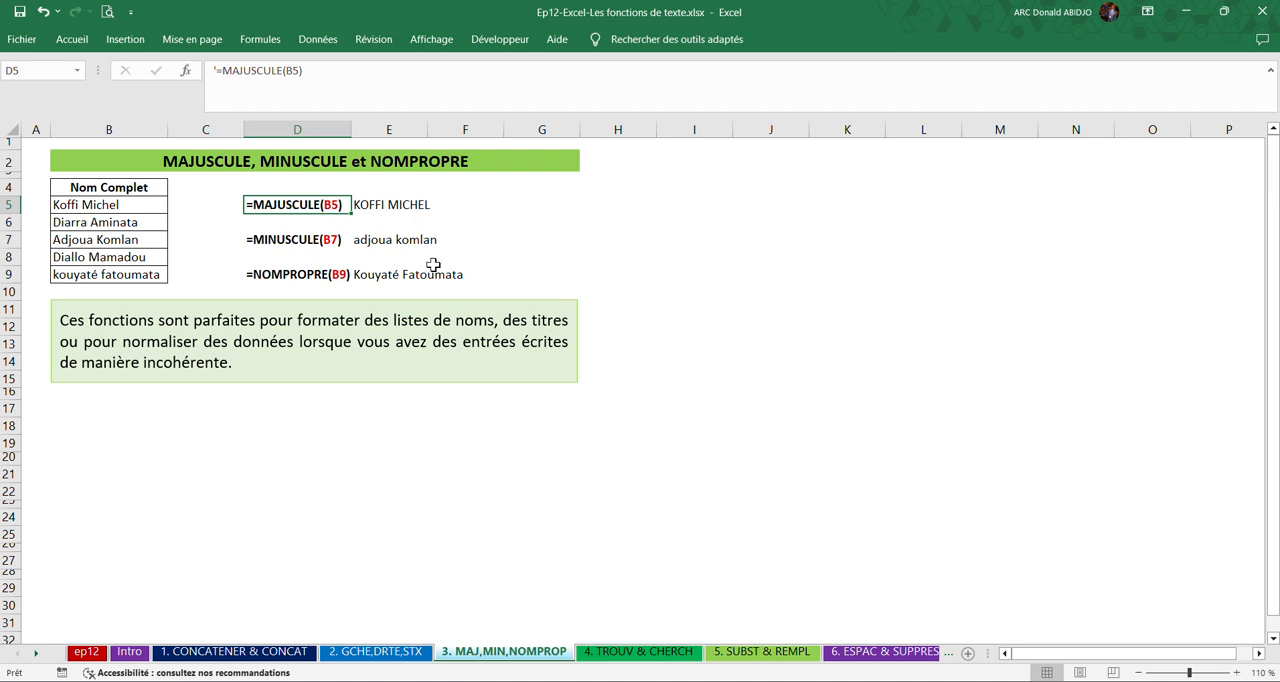
click(290, 245)
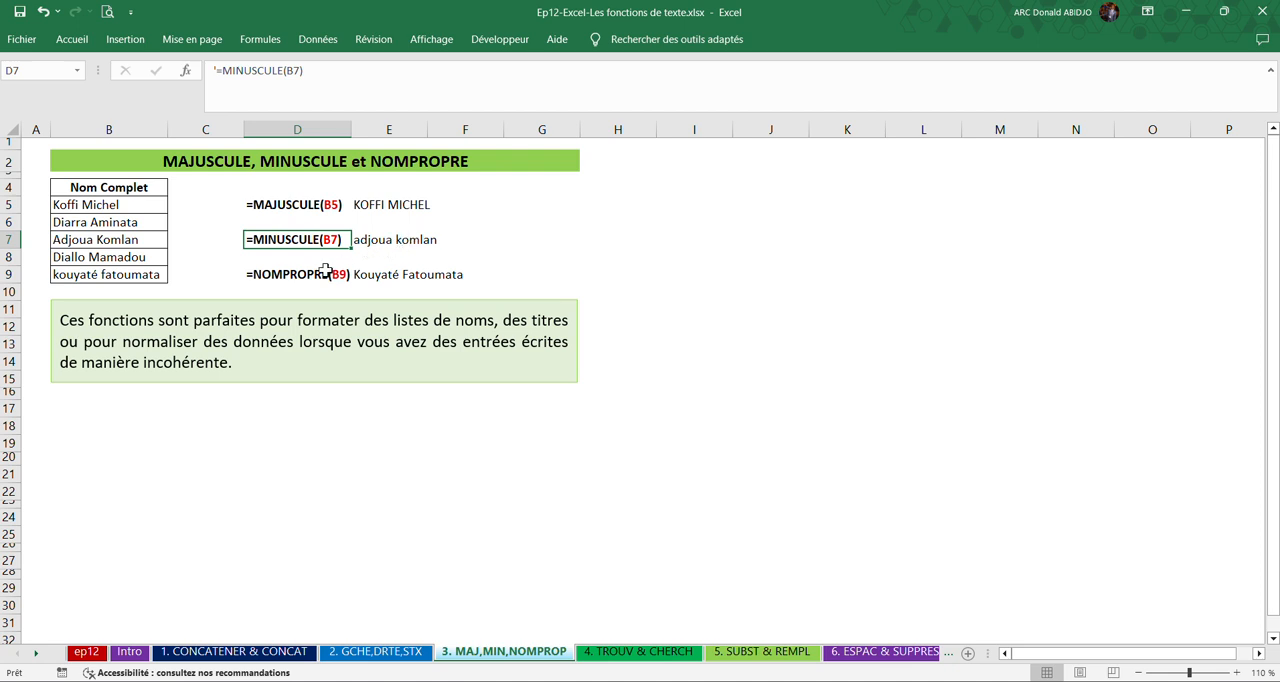
click(257, 274)
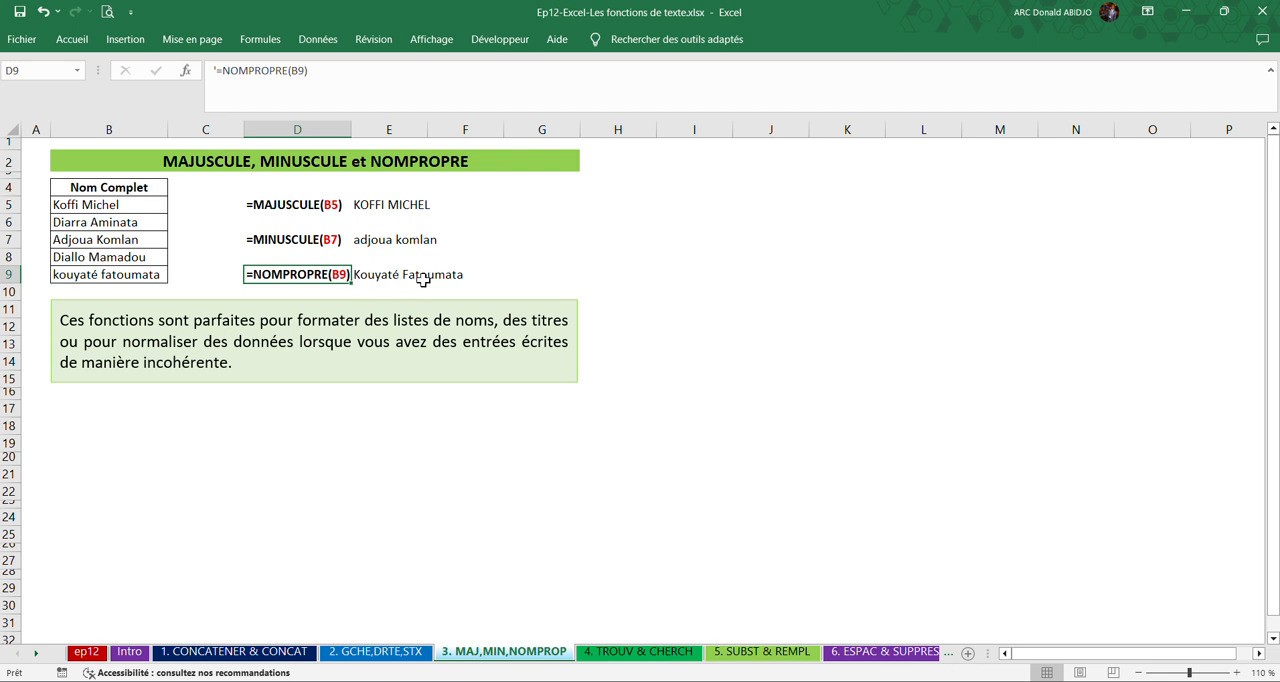
click(590, 409)
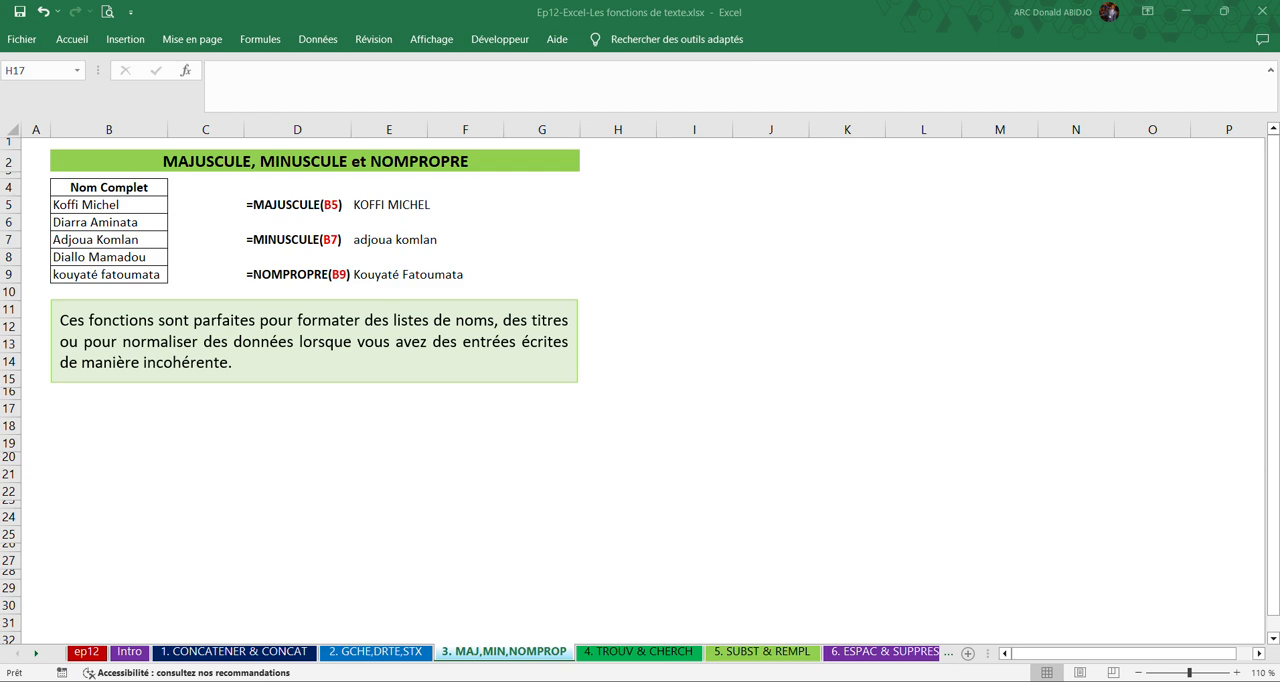
On the "4. TROUV & CHERCH" sheet, read the TROUVE and CHERCHE introductions and the scenario for locating "Pro" in product names.
click(605, 650)
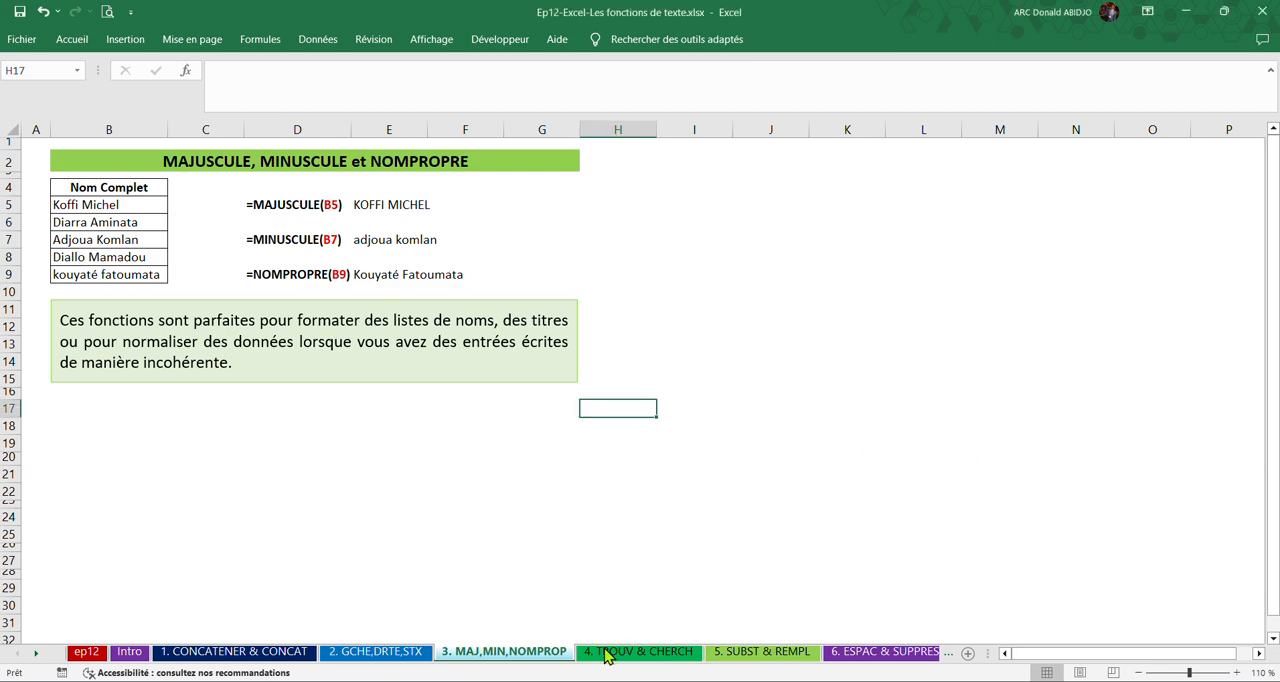
click(605, 651)
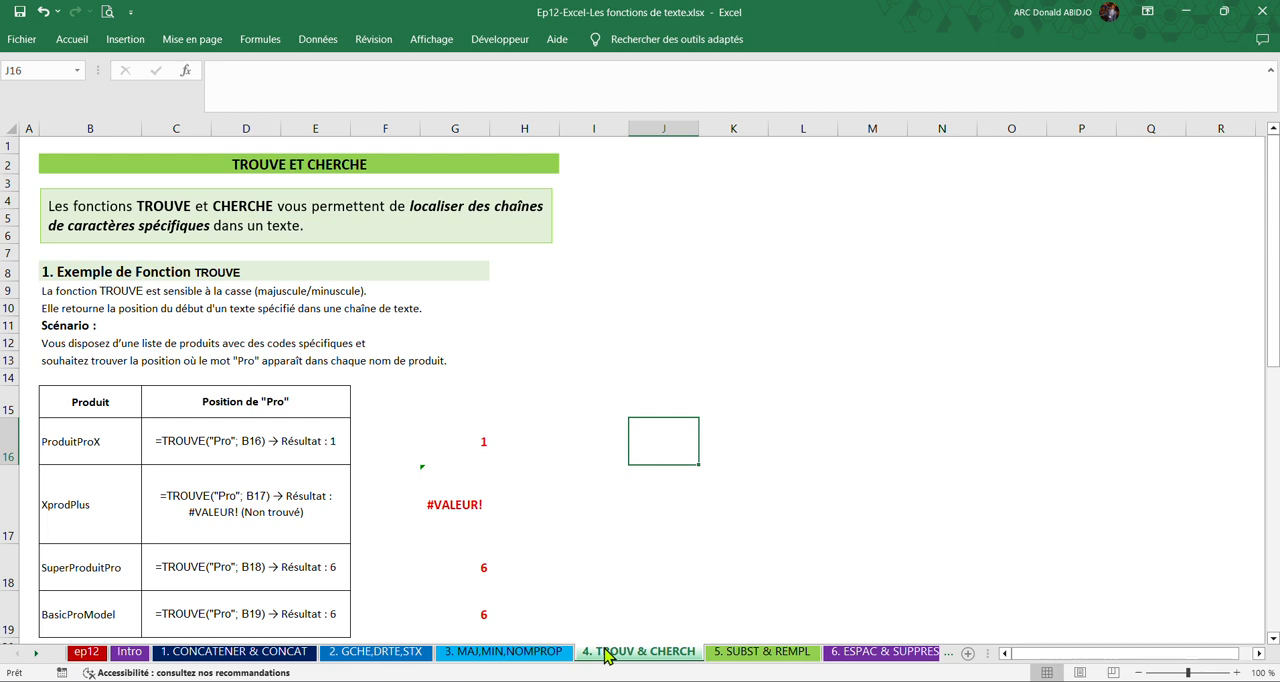
scroll(471, 533, down, 3)
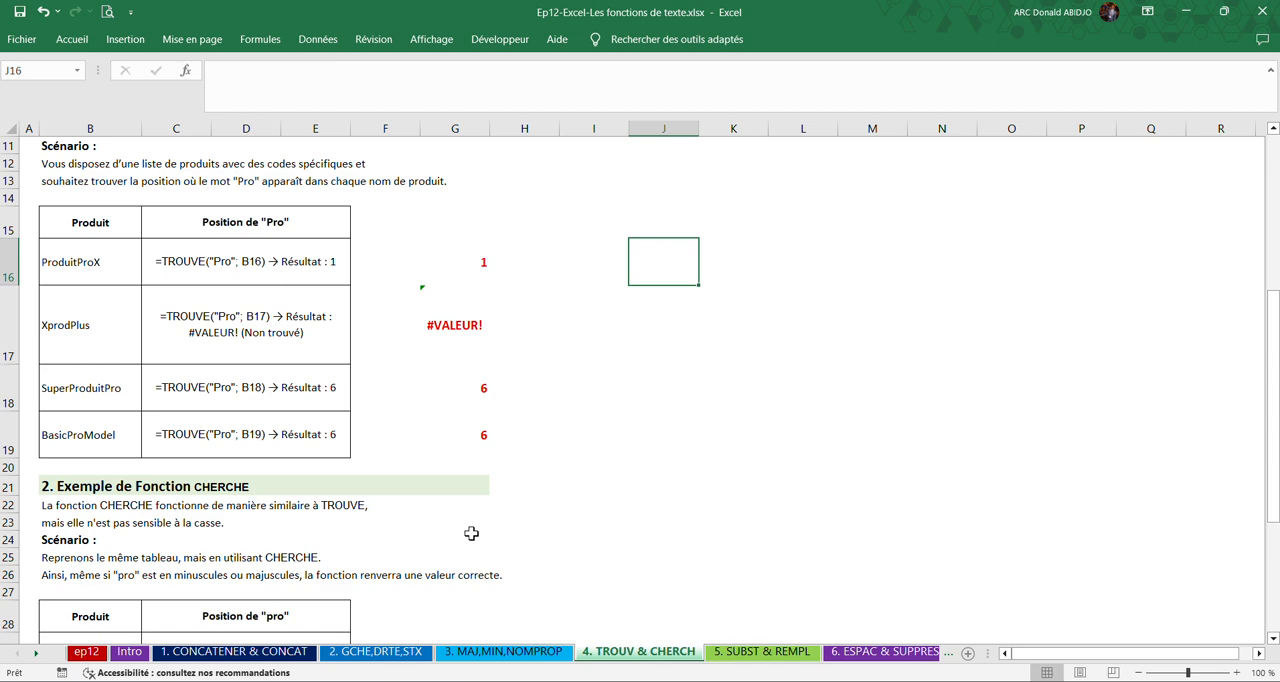
scroll(471, 533, up, 2)
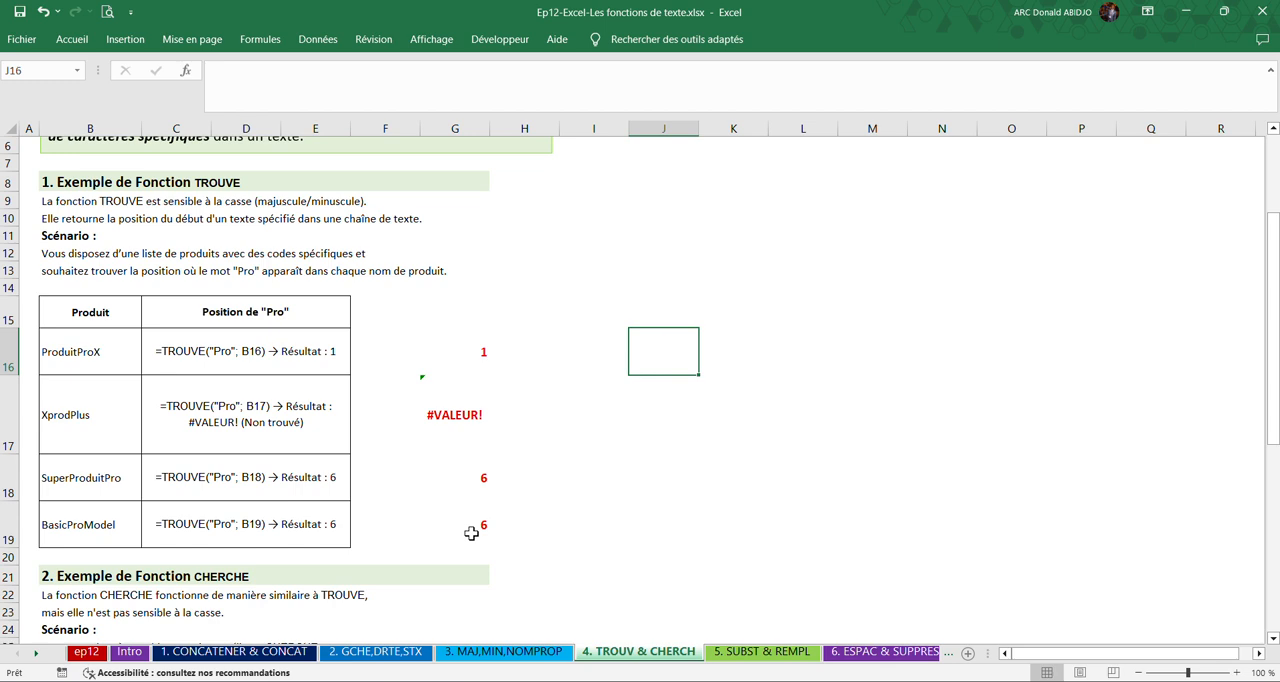
click(236, 614)
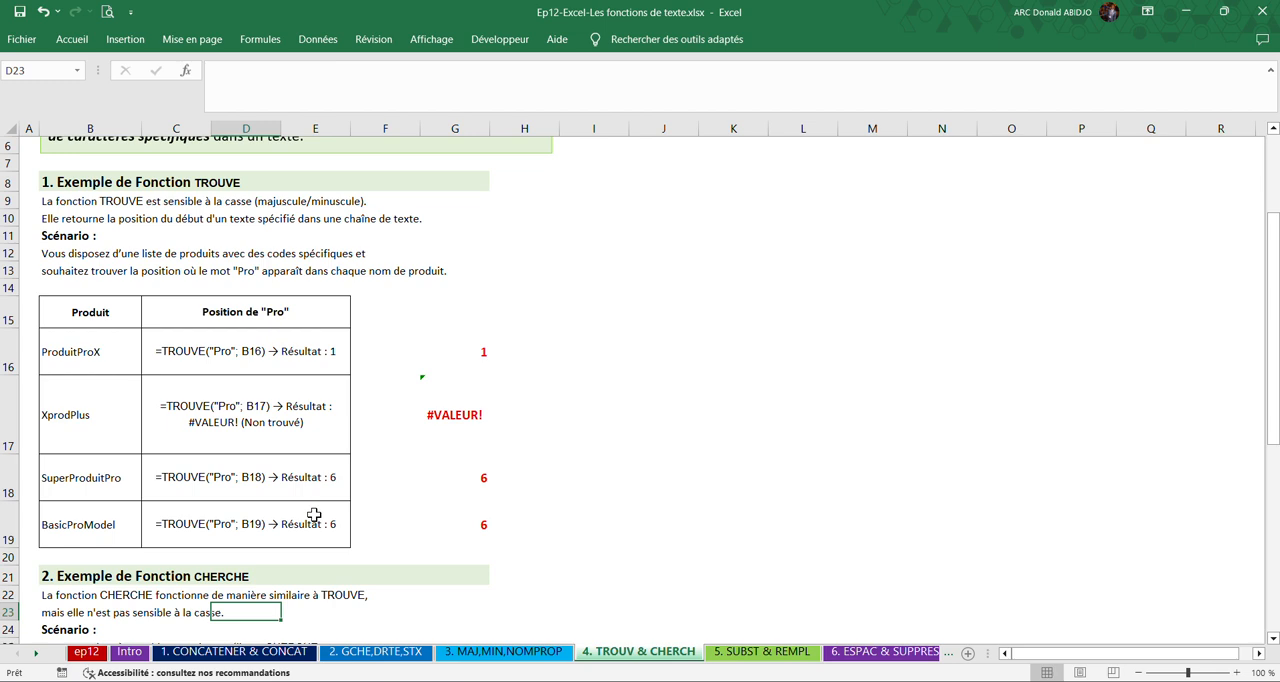
scroll(144, 318, up, 2)
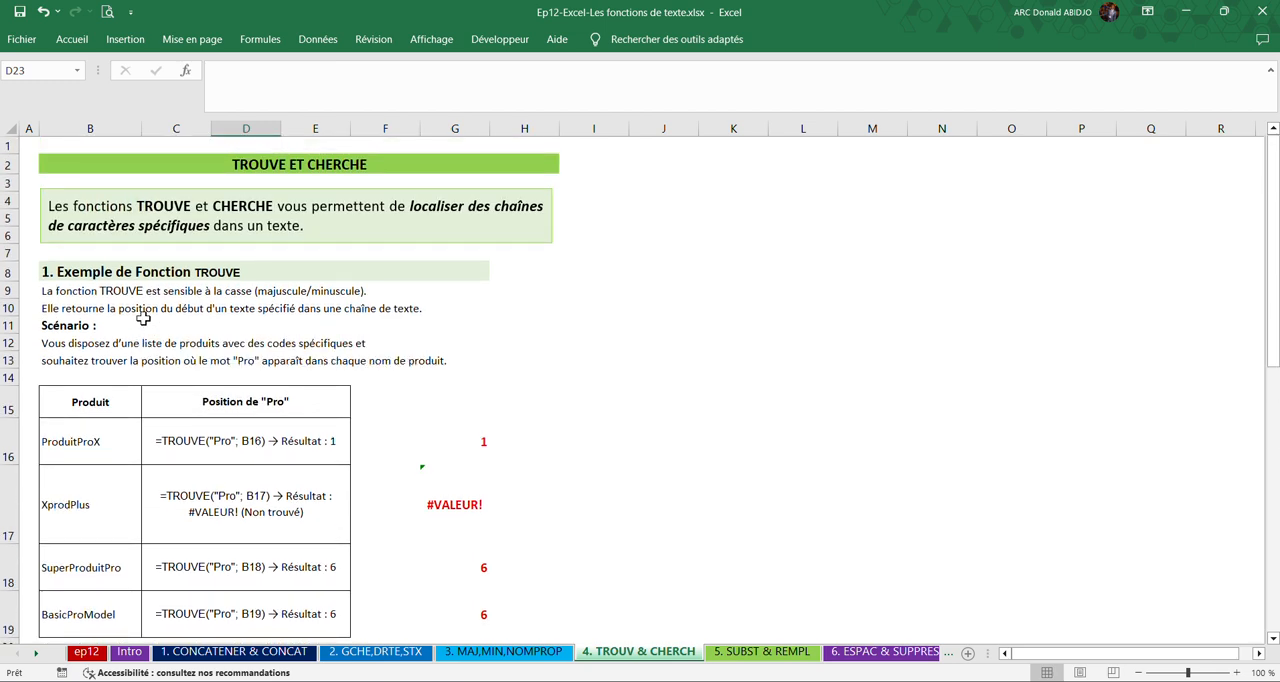
scroll(144, 318, down, 1)
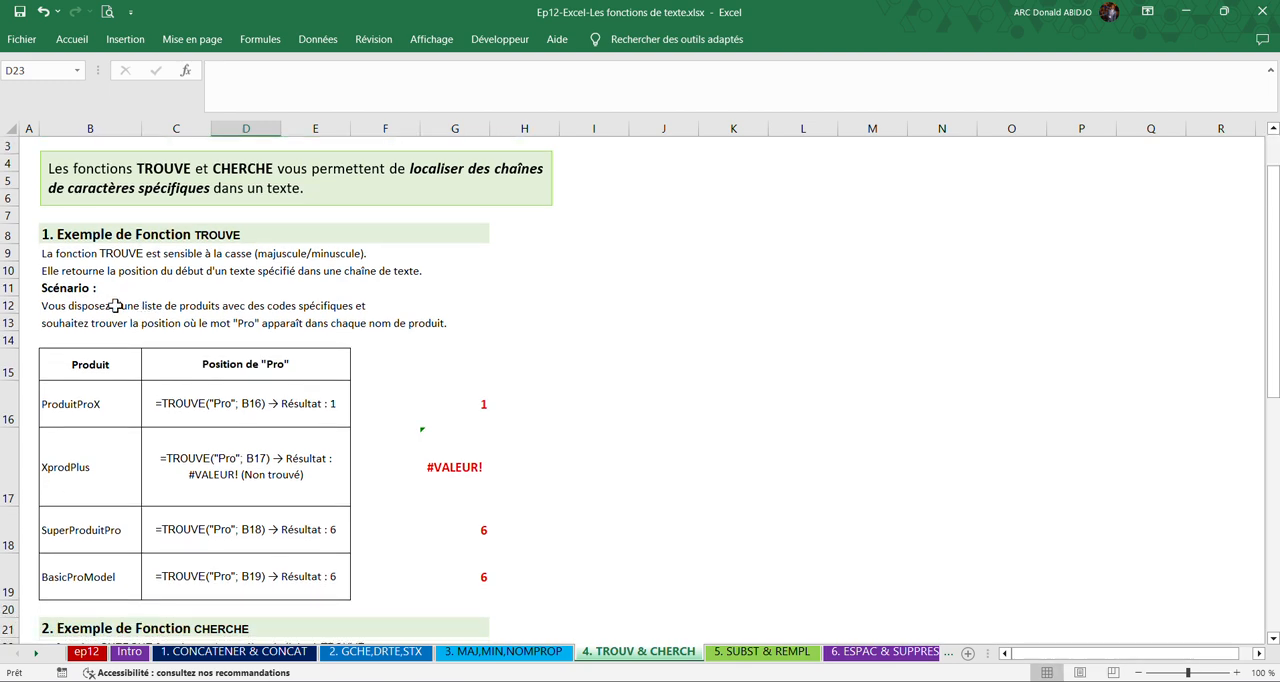
scroll(115, 305, down, 2)
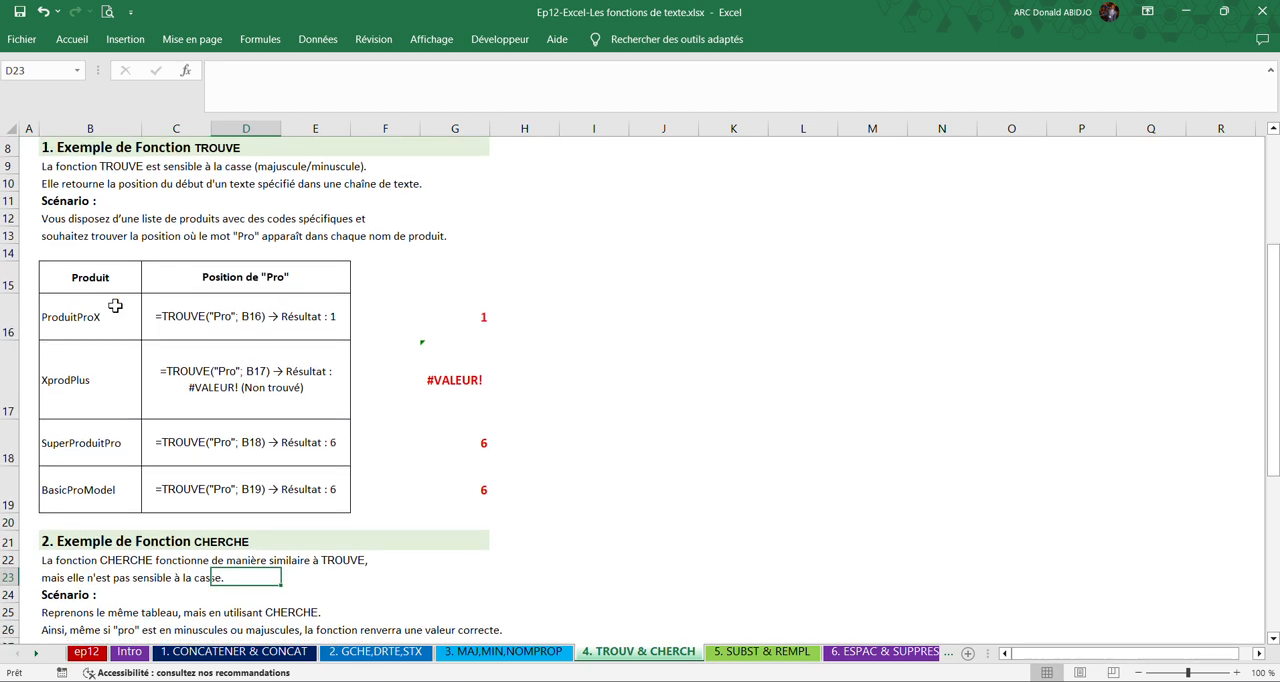
scroll(115, 305, up, 2)
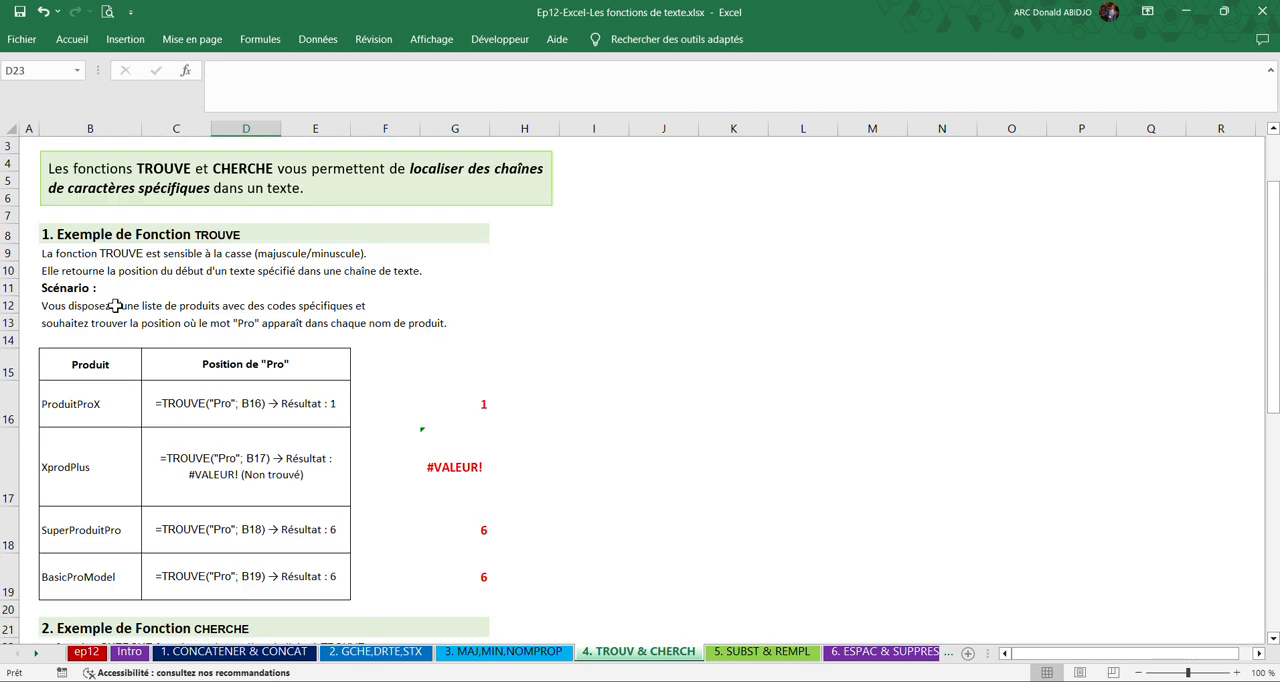
Examine the TROUVE example in row 16, comparing the product name in B16 with the formula text in C16.
click(90, 408)
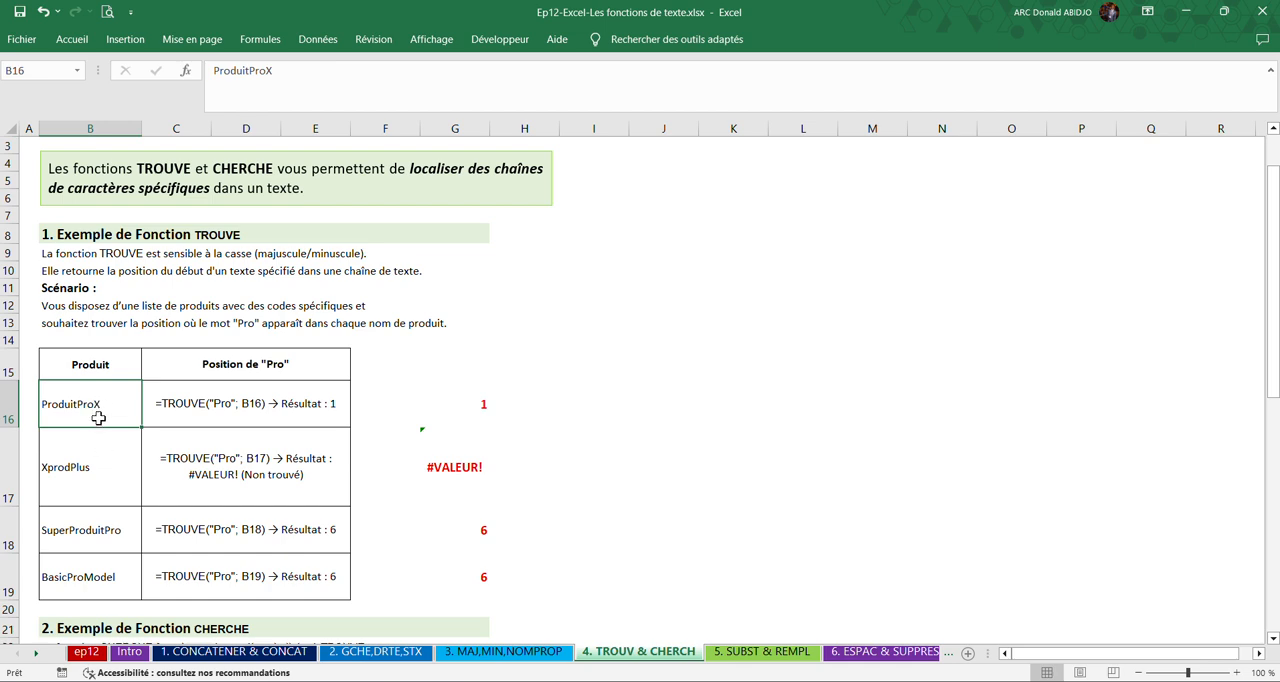
click(228, 400)
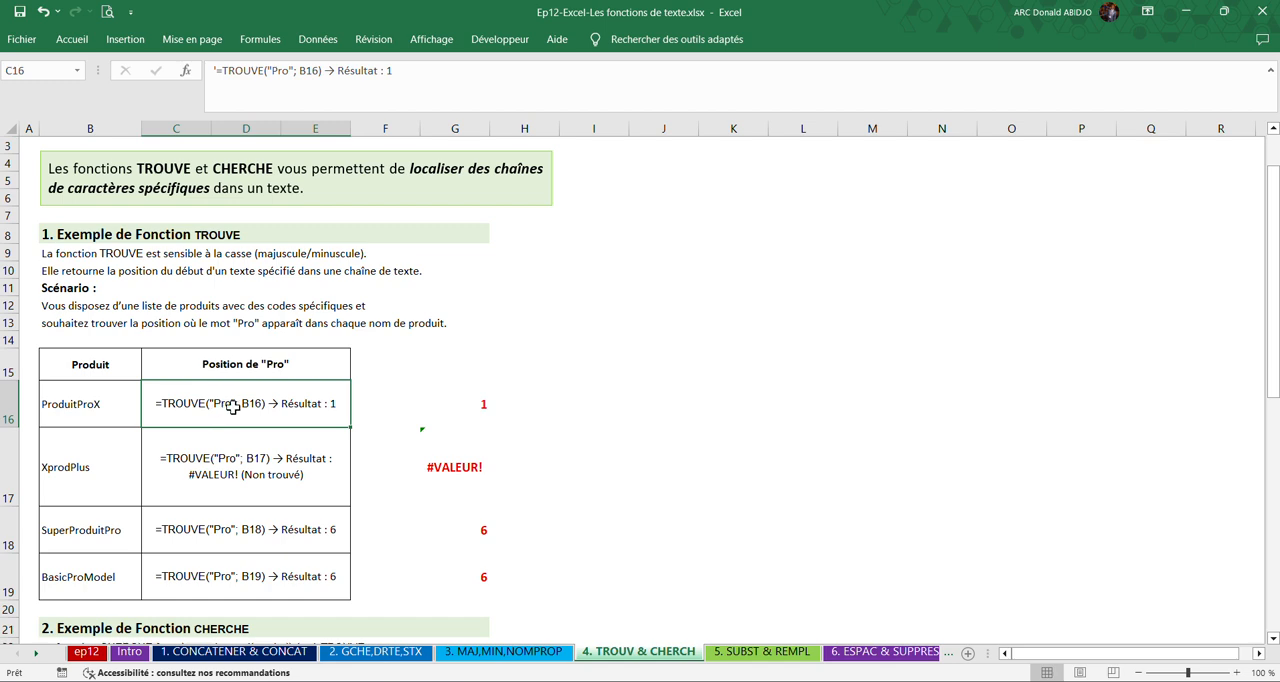
click(108, 414)
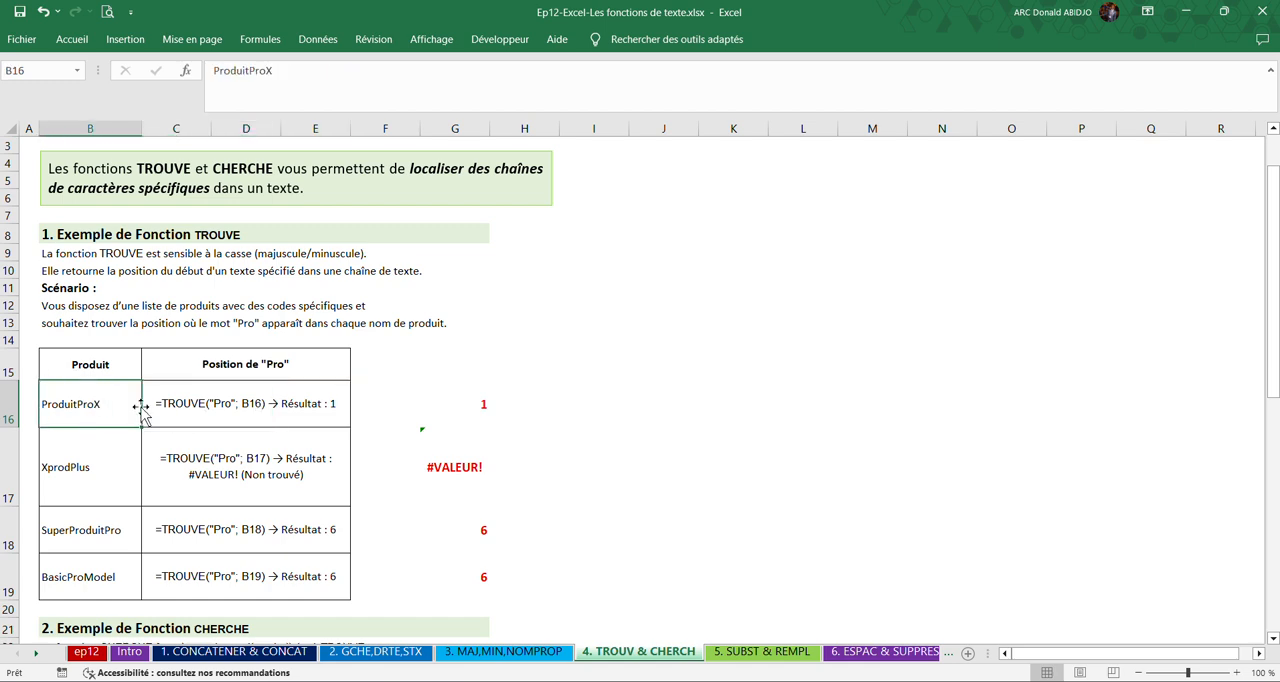
click(186, 405)
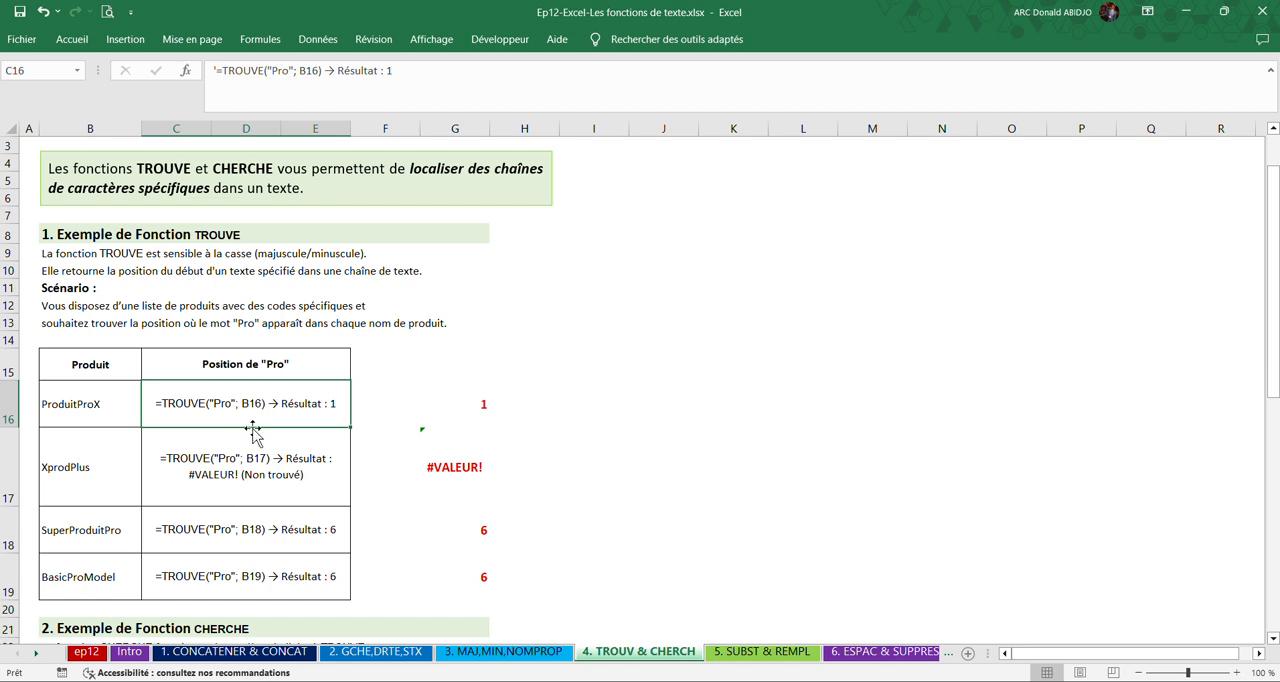
click(62, 410)
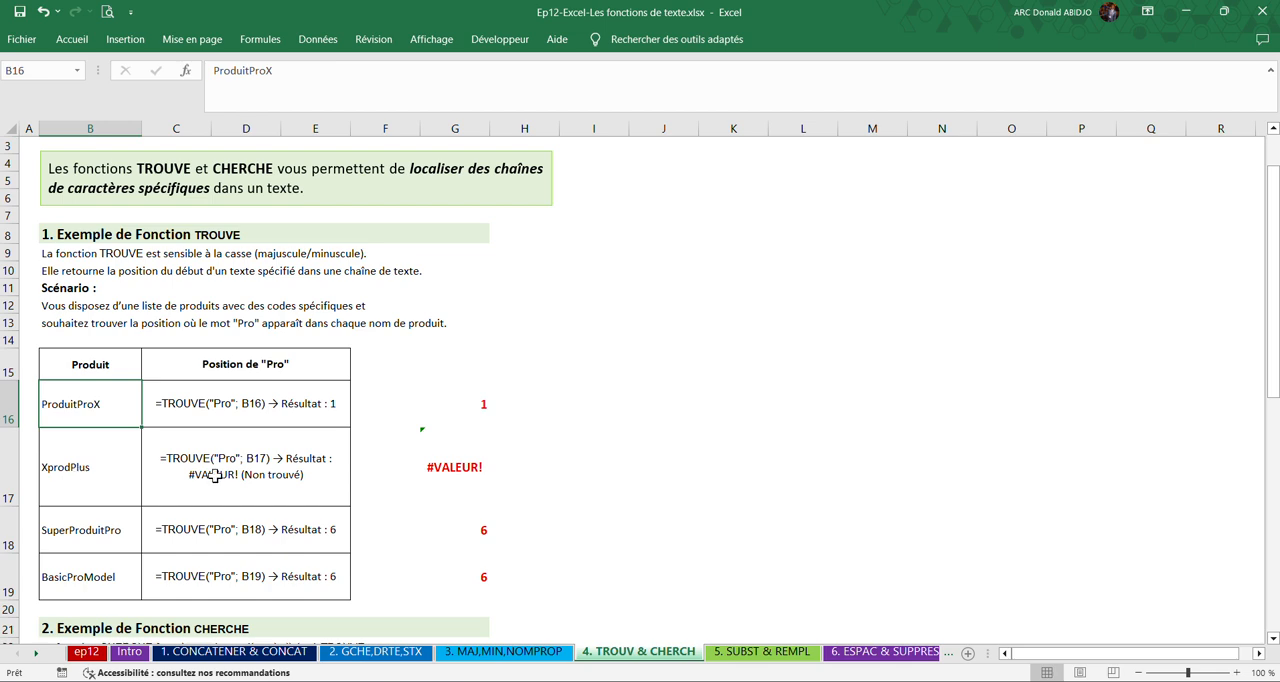
Examine the case-sensitive TROUVE example in row 17, comparing the product name in B17 with the formula text in C17.
click(88, 484)
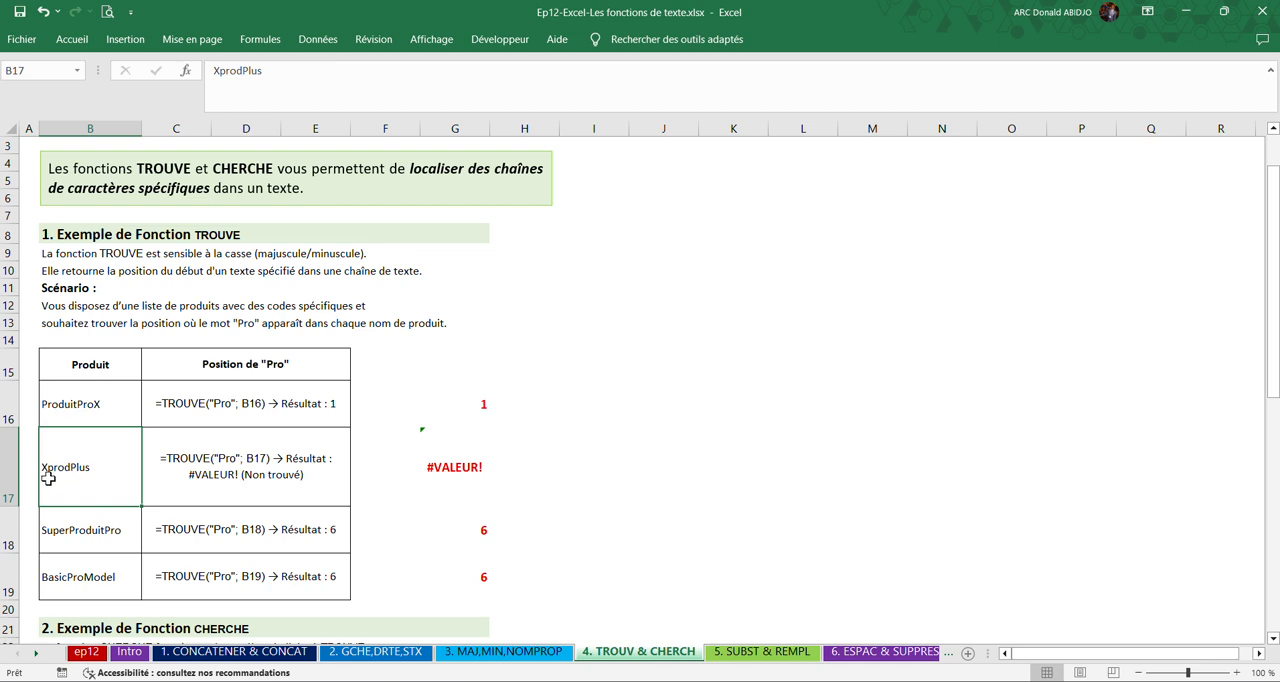
click(218, 476)
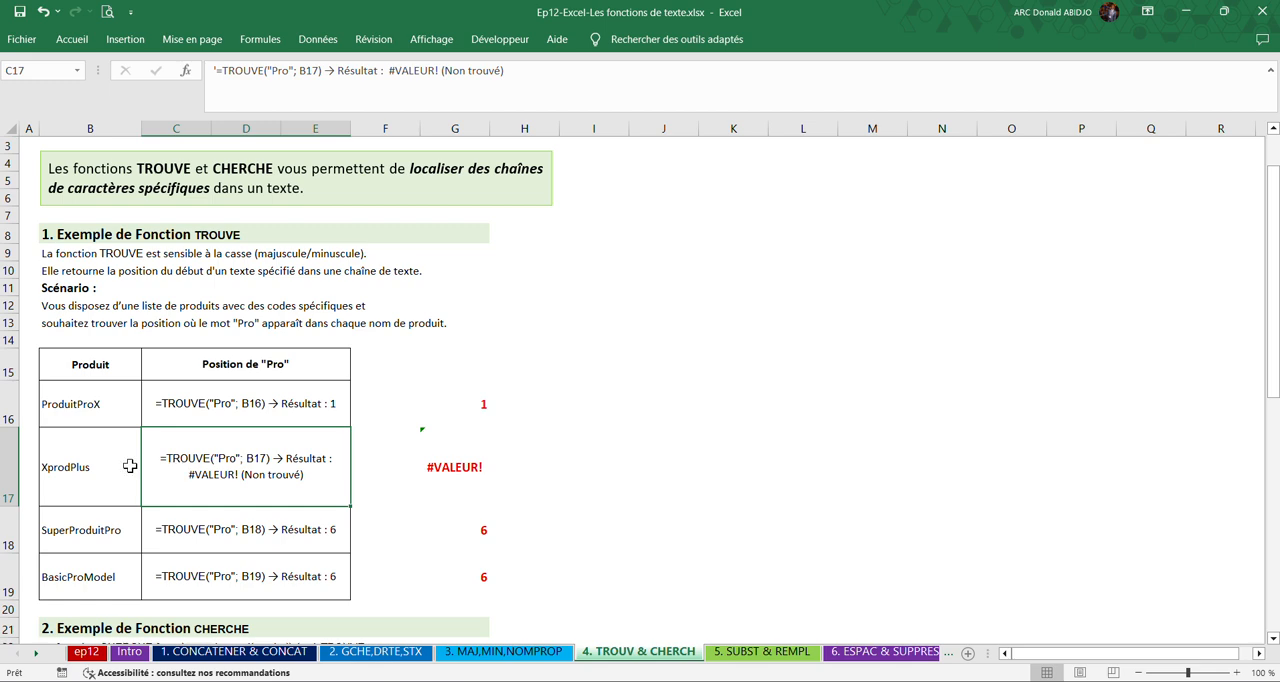
click(65, 470)
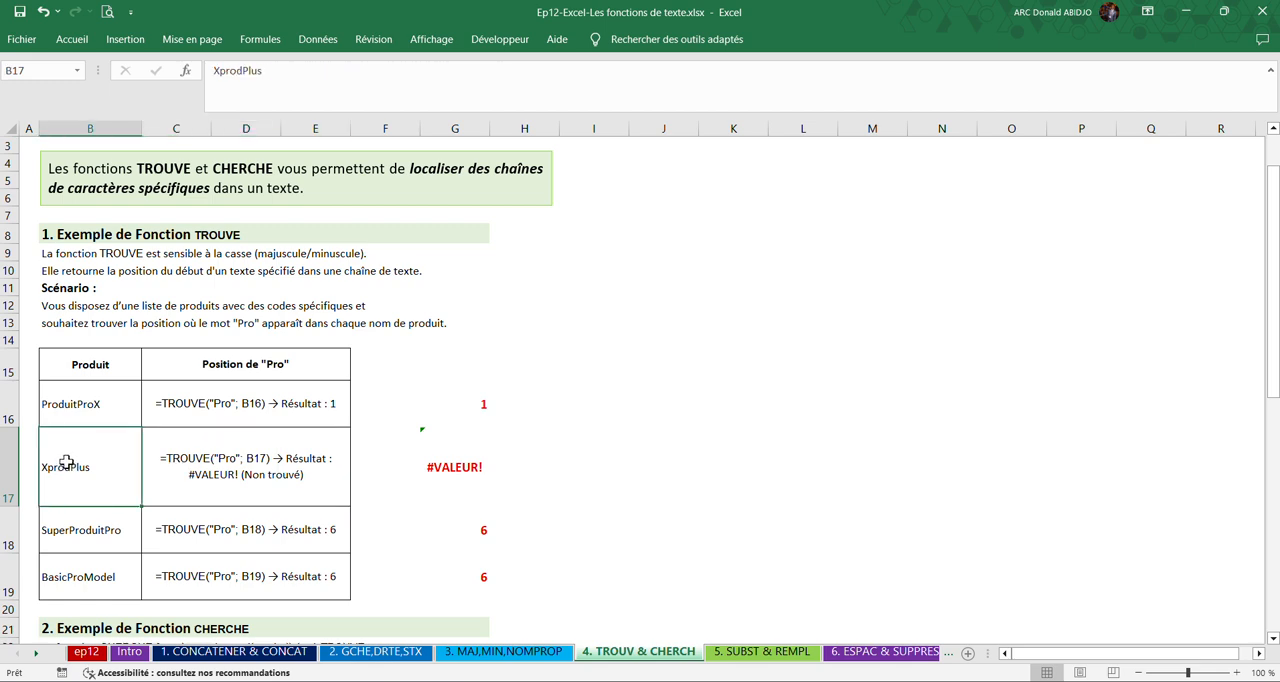
Examine the CHERCHE section and its product table, comparing the name in B30 with the formula text in C30.
scroll(89, 522, down, 2)
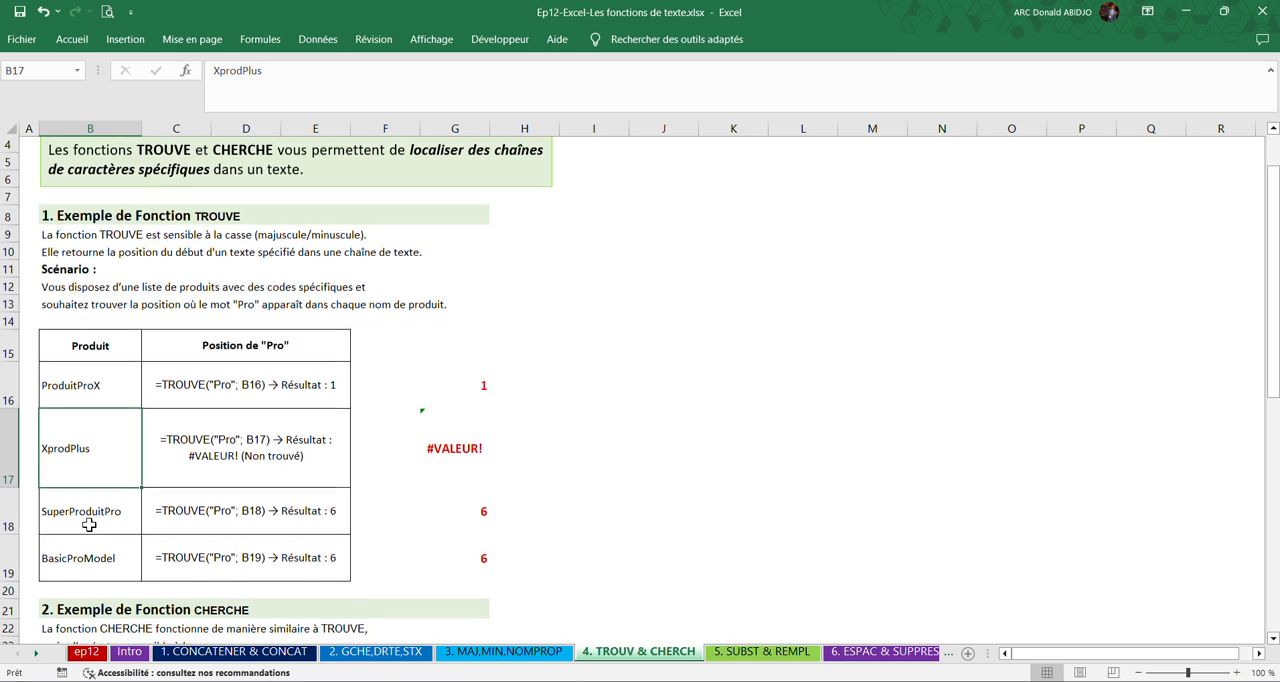
scroll(89, 524, down, 3)
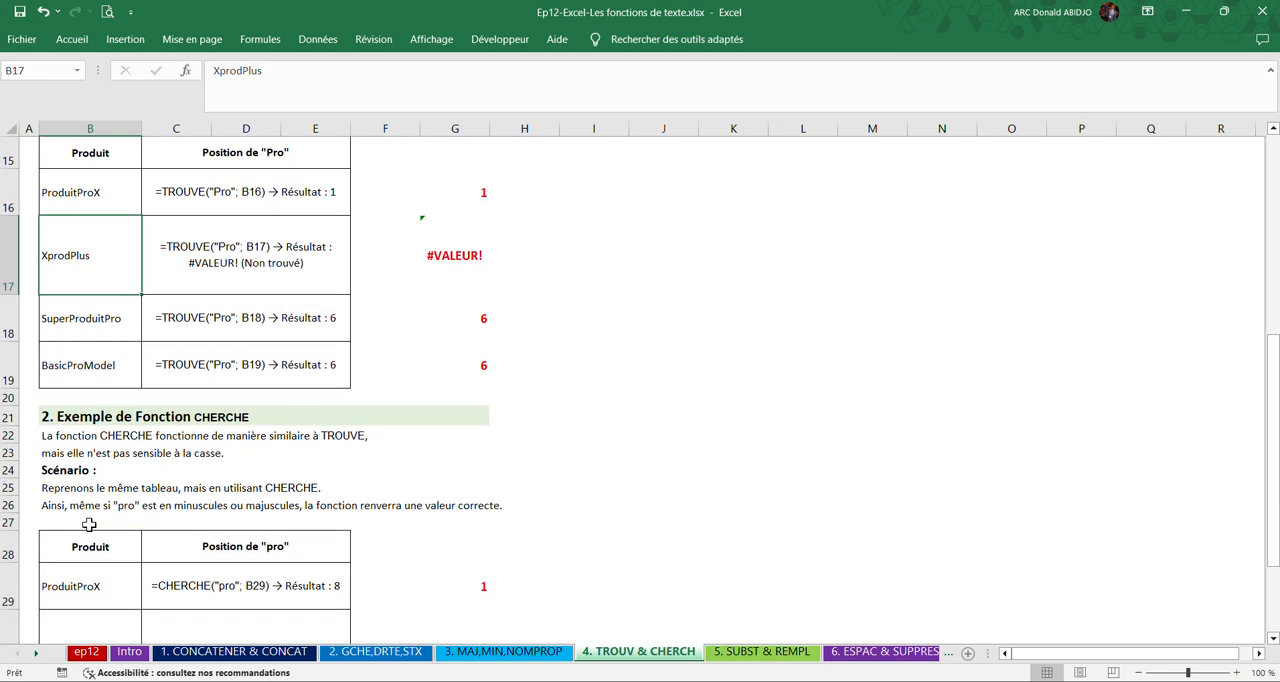
scroll(58, 570, down, 1)
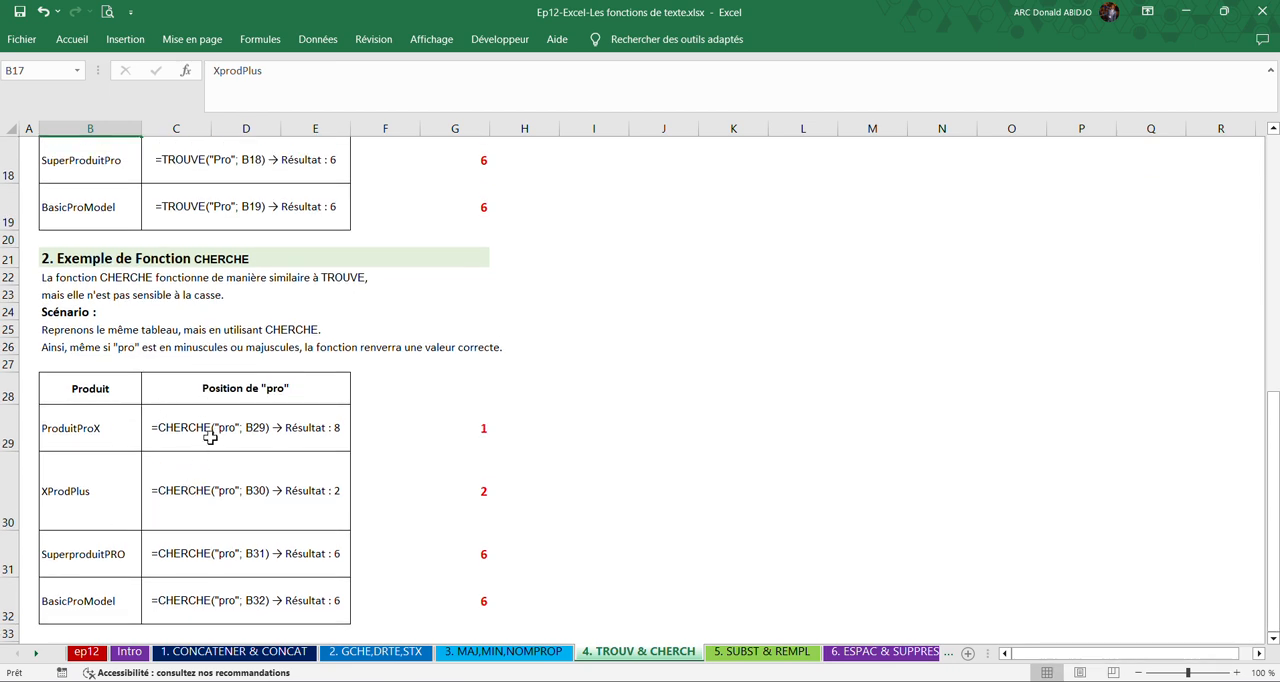
click(214, 499)
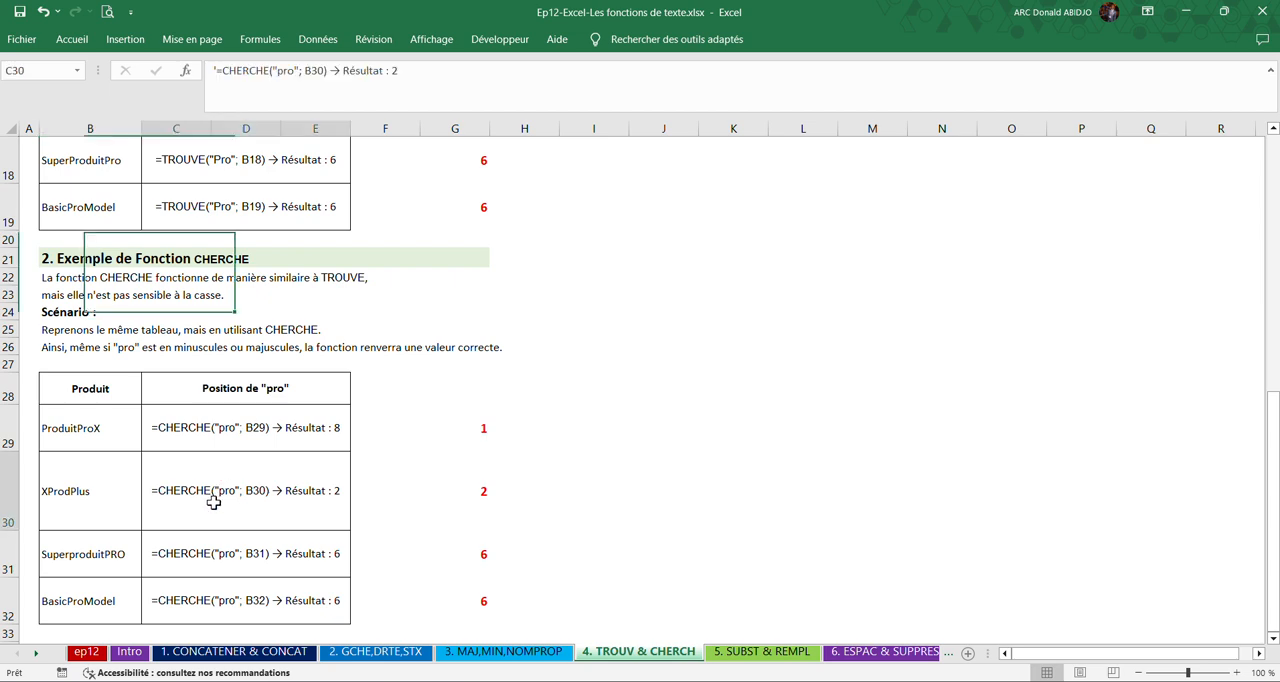
click(58, 497)
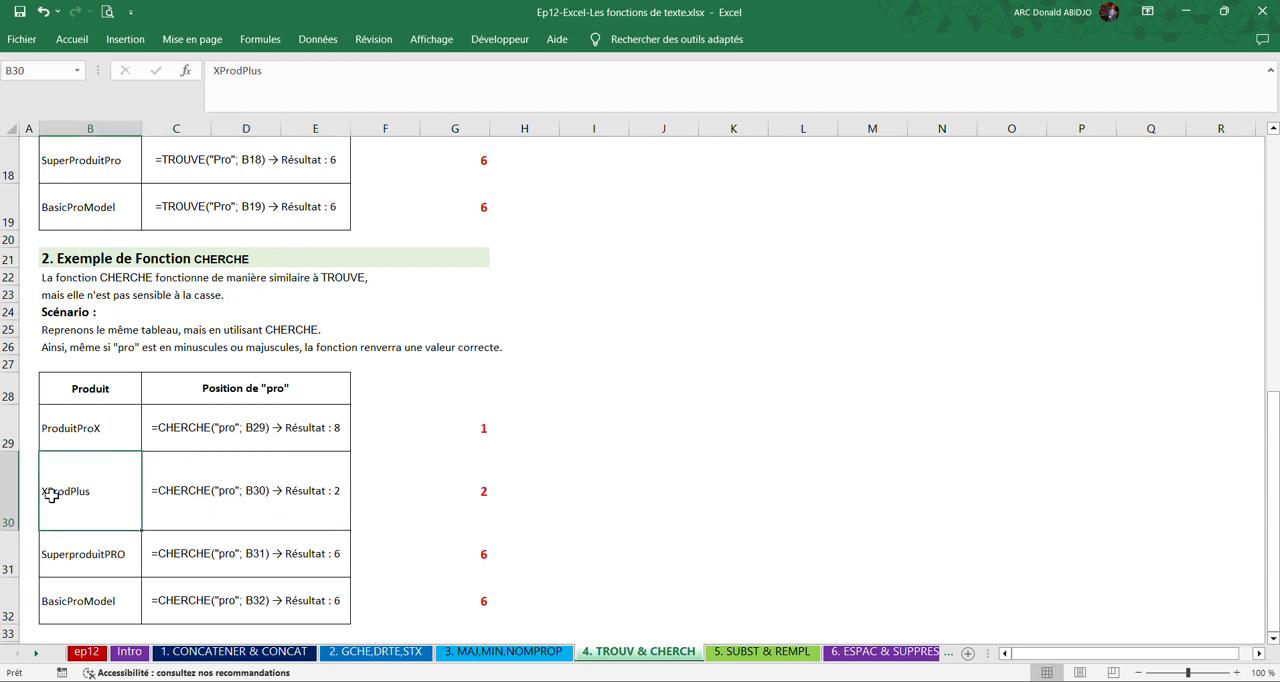
click(298, 495)
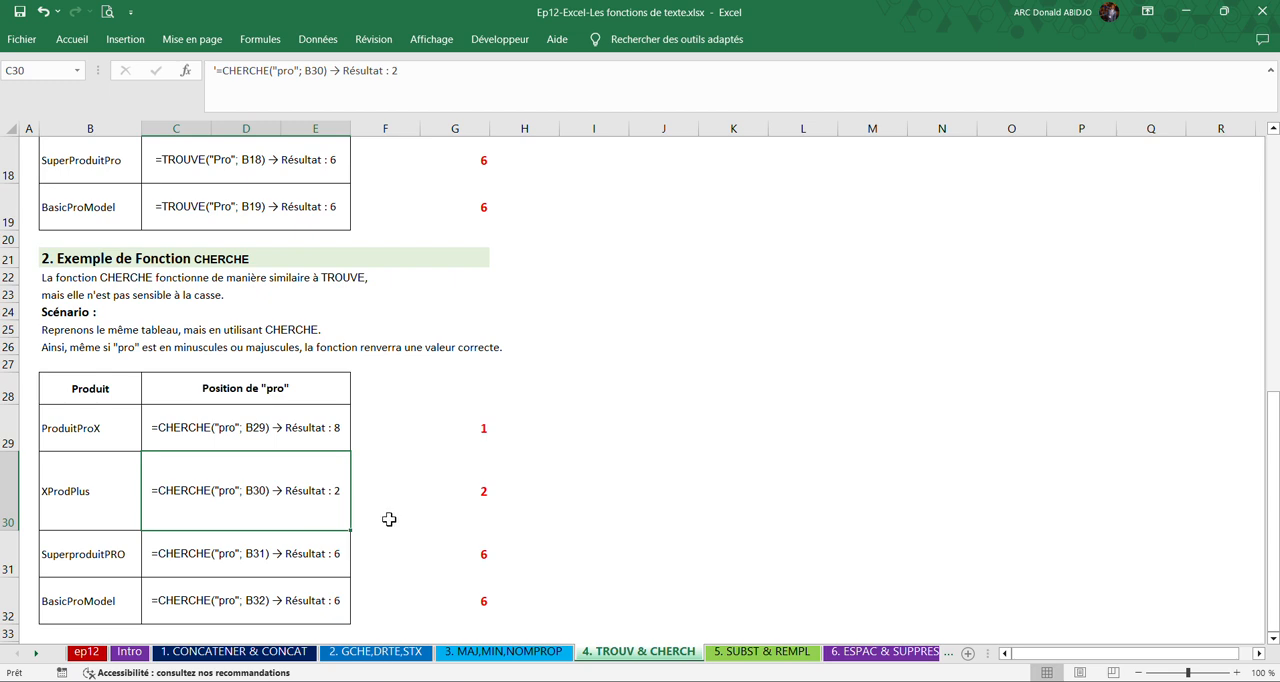
click(510, 506)
scroll(508, 508, down, 1)
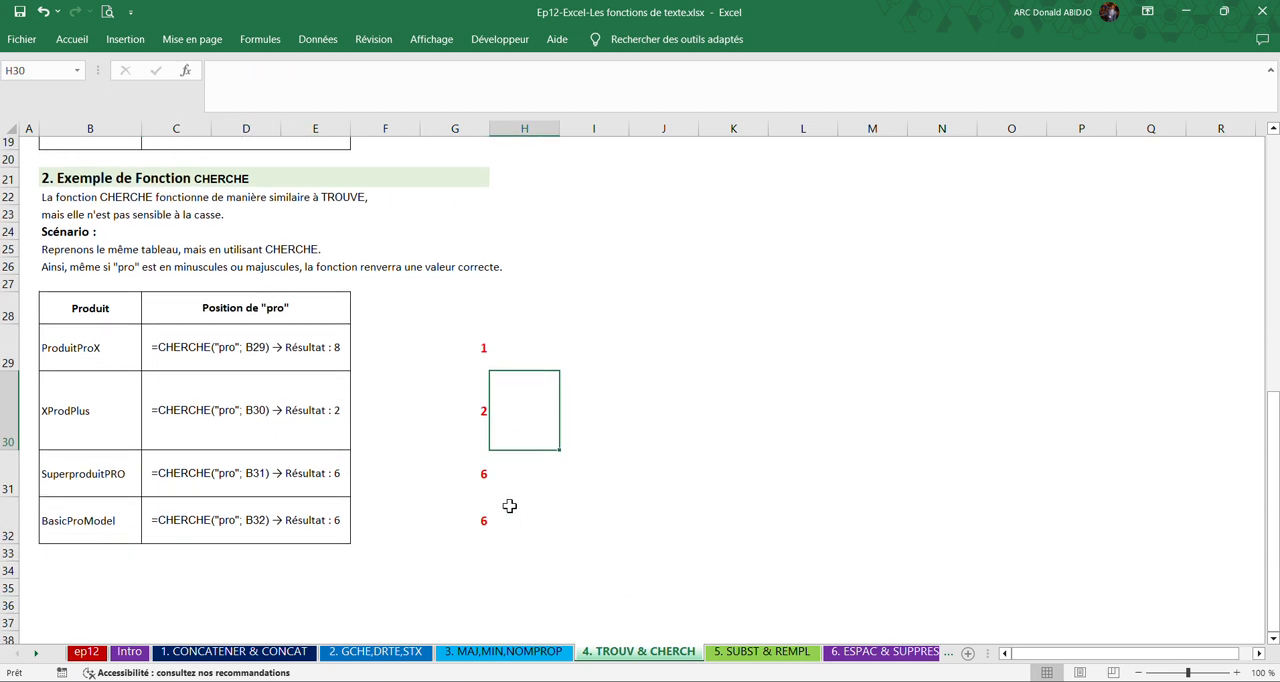
On the "5. SUBST & REMPL" sheet, examine the SUBSTITUE example, its source name in B6 and its result cell in row 6.
click(742, 653)
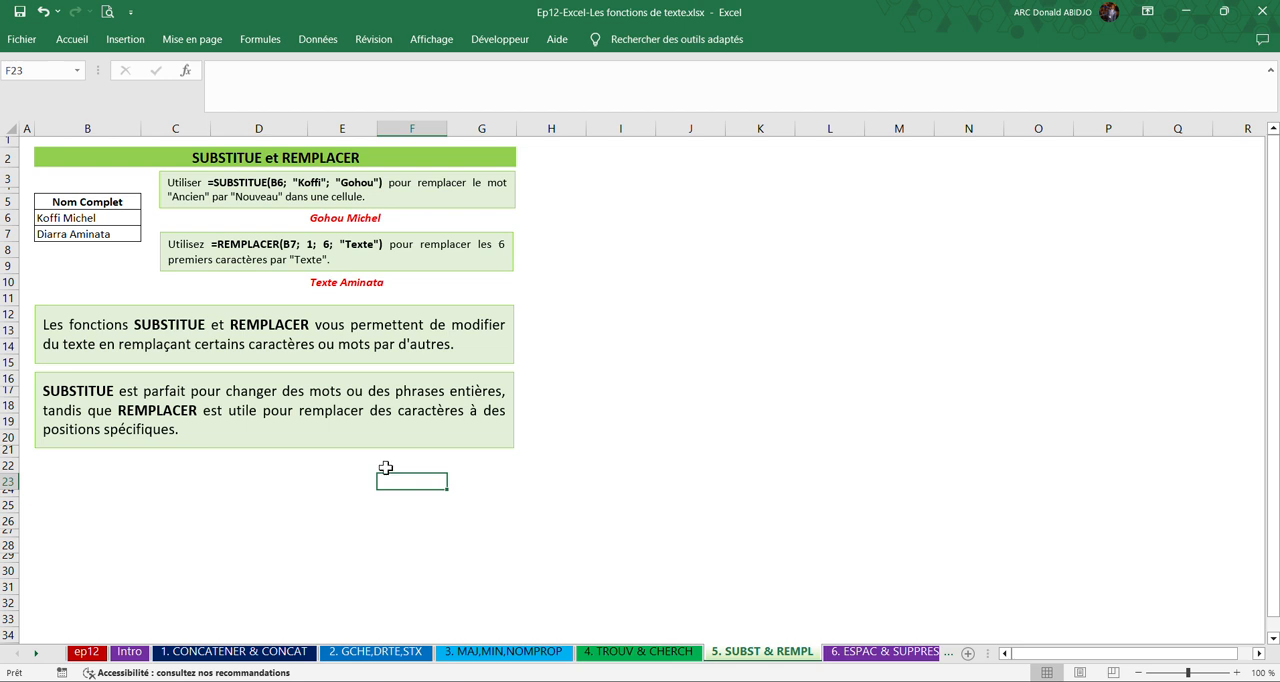
click(112, 262)
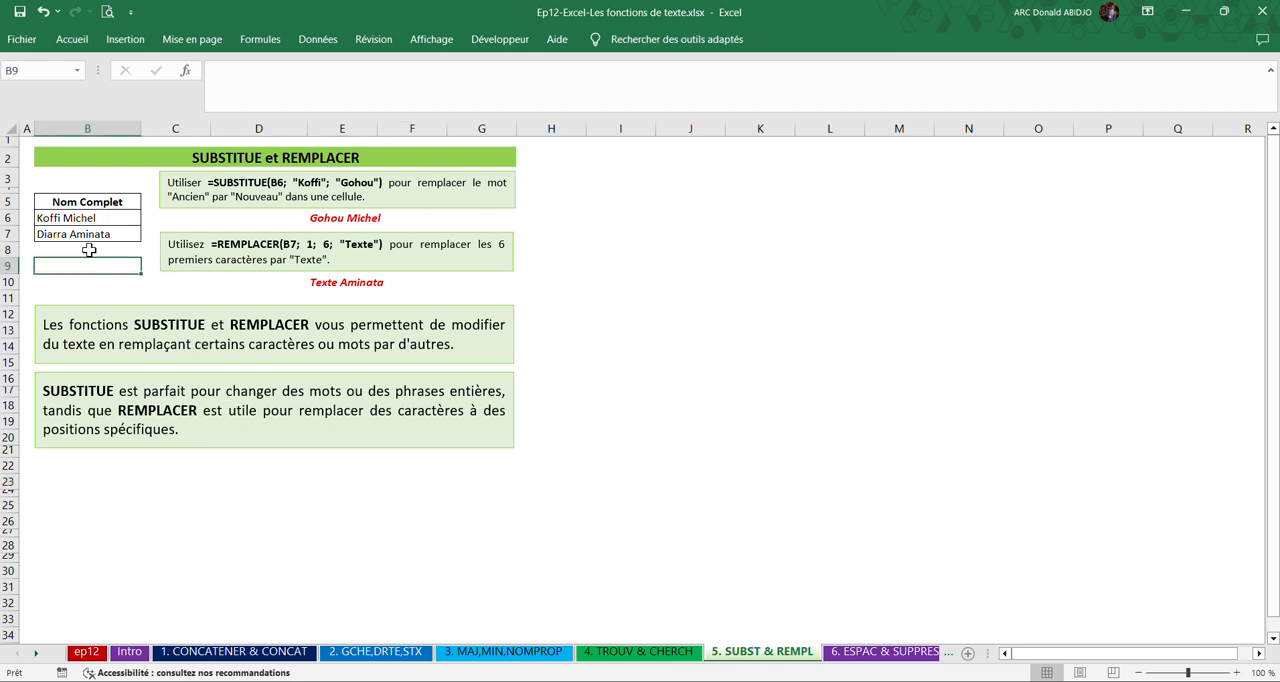
click(226, 219)
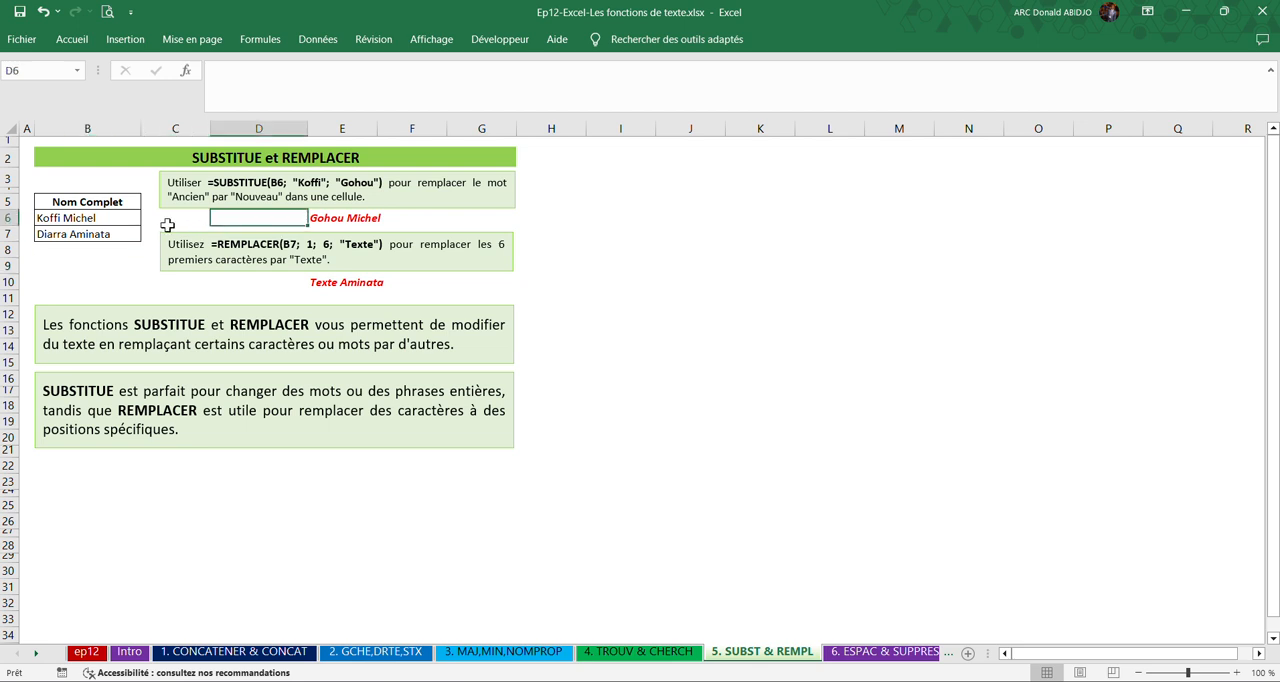
click(78, 219)
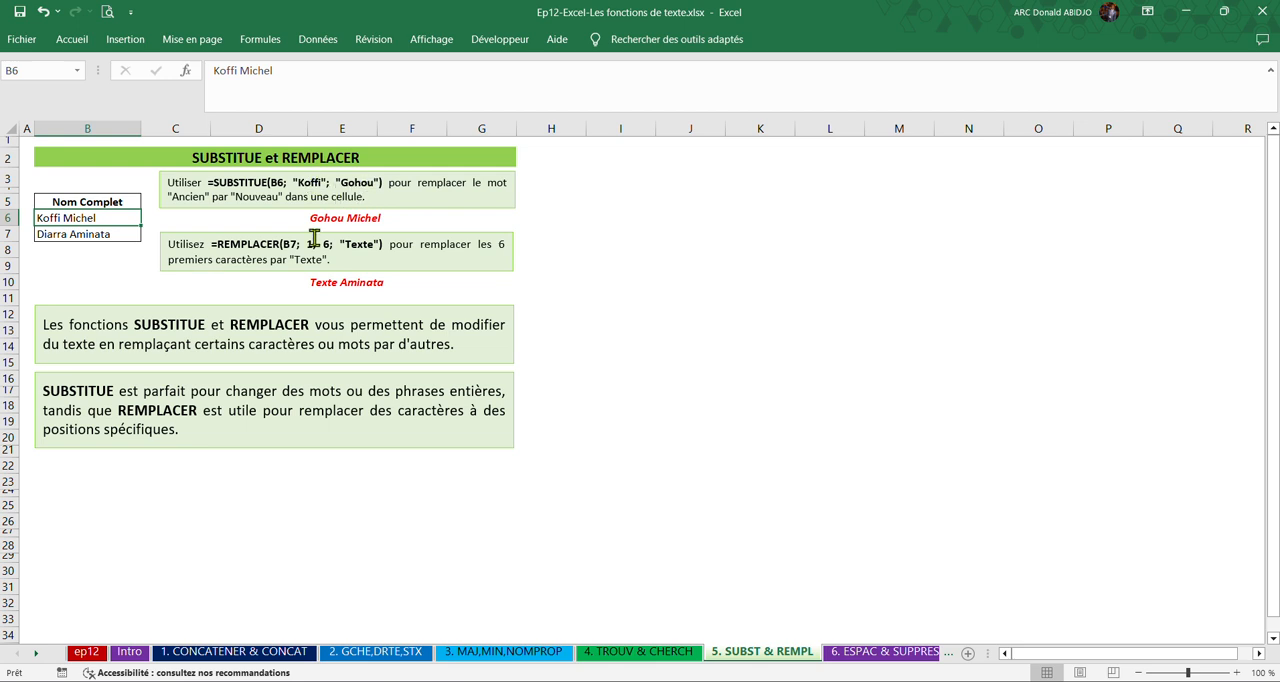
click(425, 218)
key(Left)
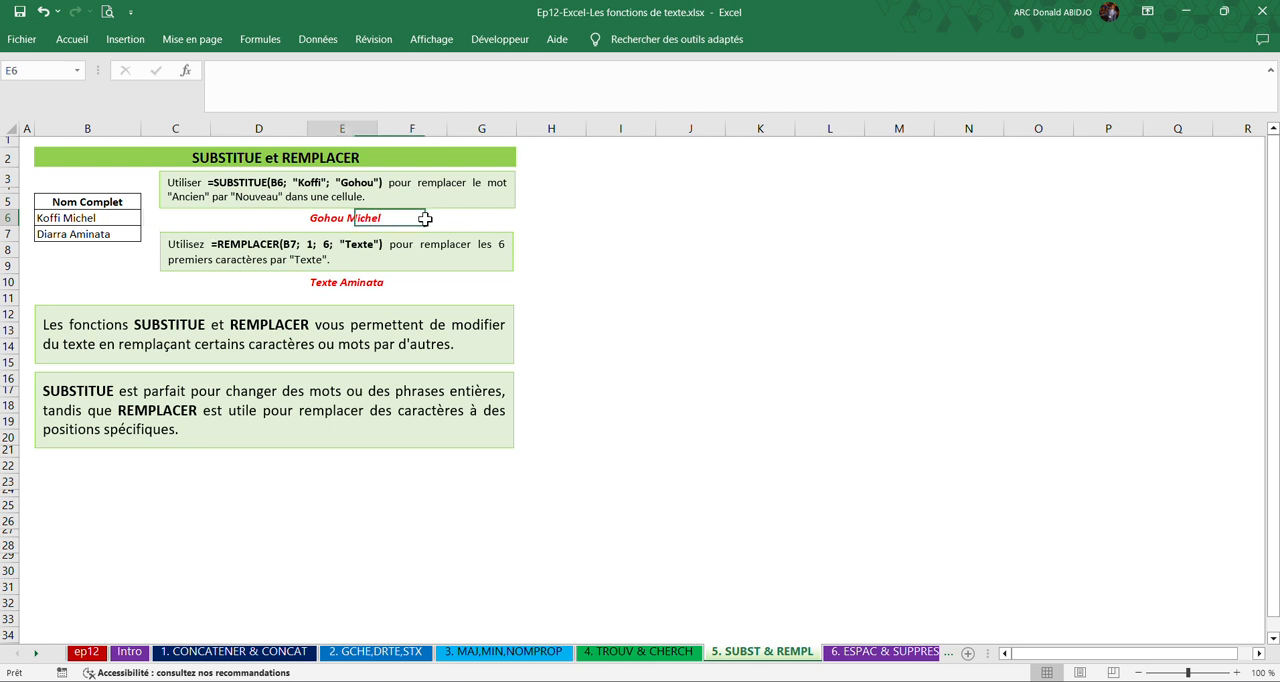
key(Left)
Examine the REMPLACER example, including its source name in B7, its formula text box and its result in row 10.
click(136, 282)
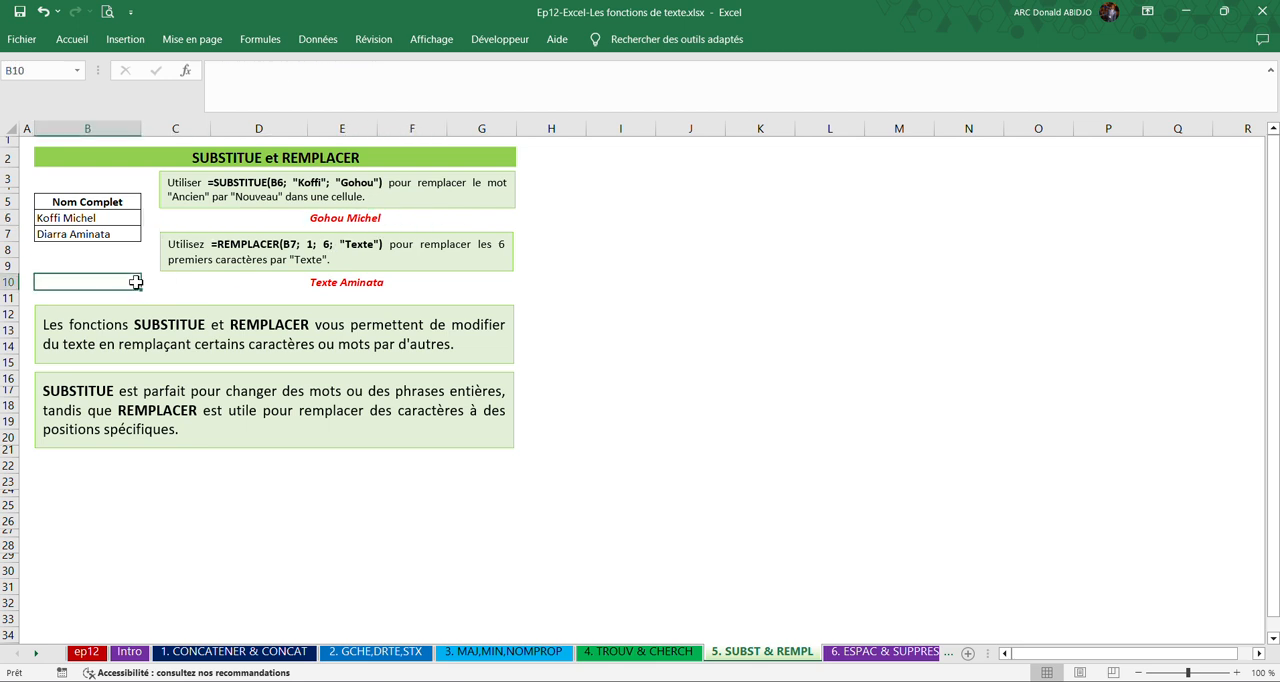
key(Right)
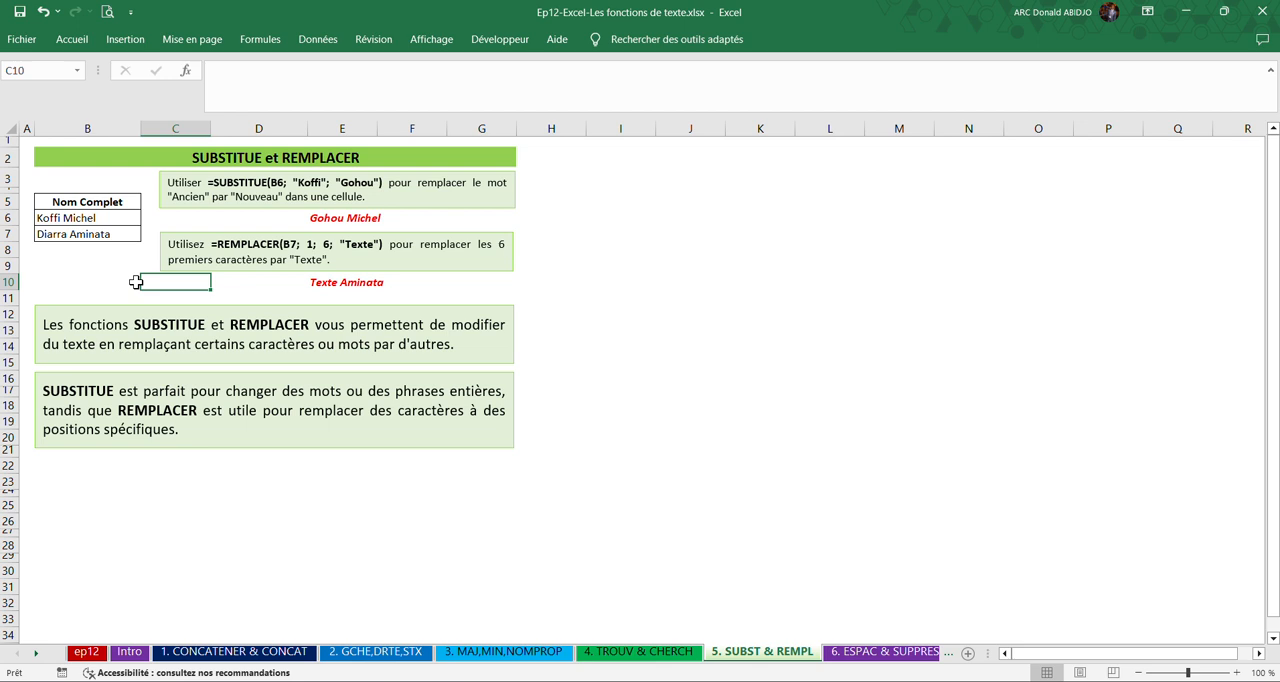
key(Right)
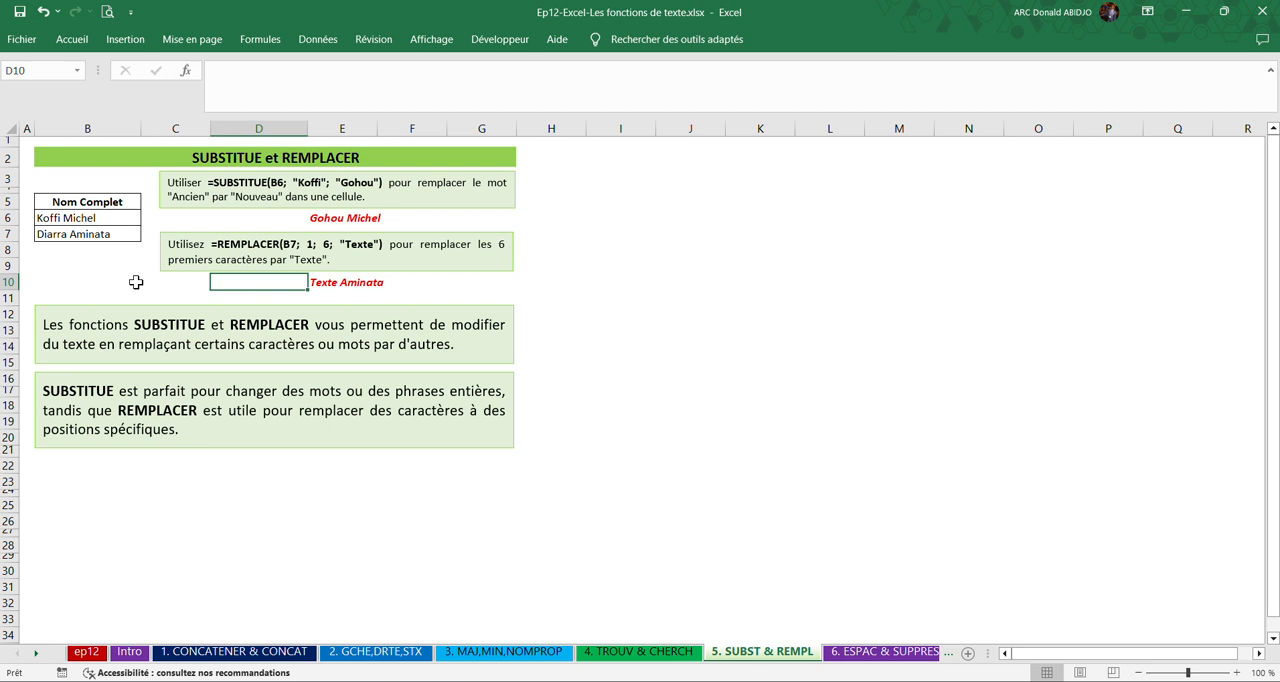
click(82, 235)
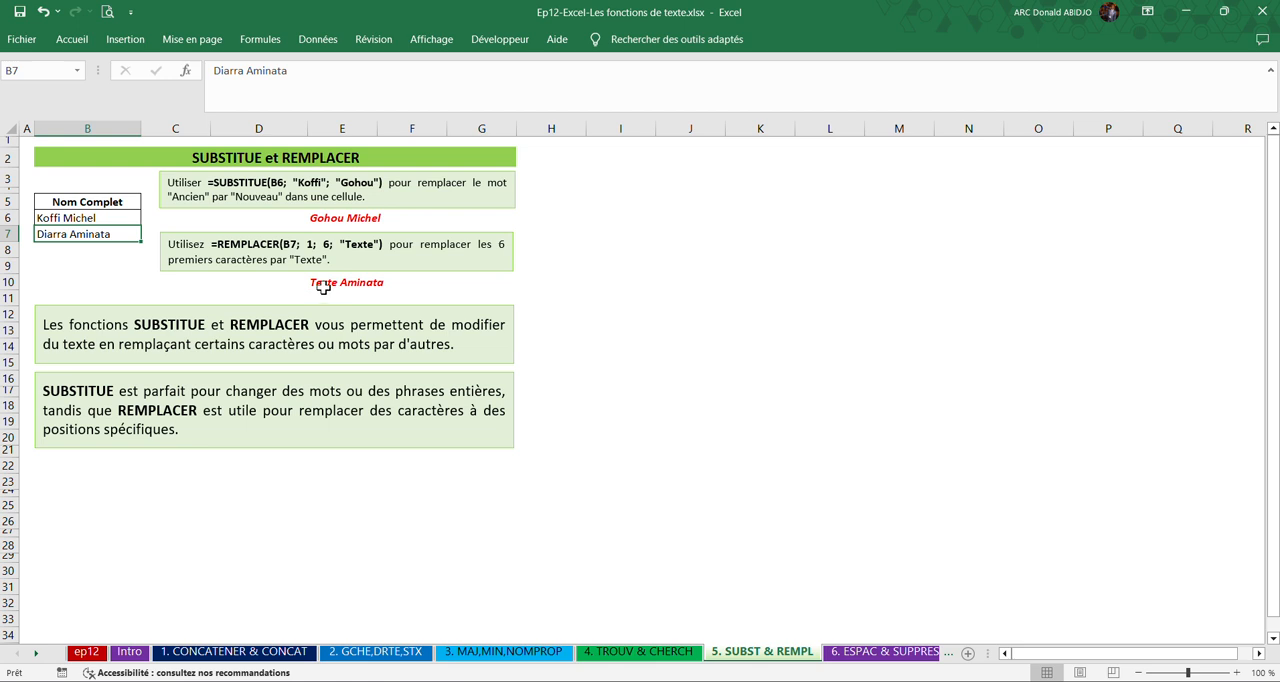
click(326, 247)
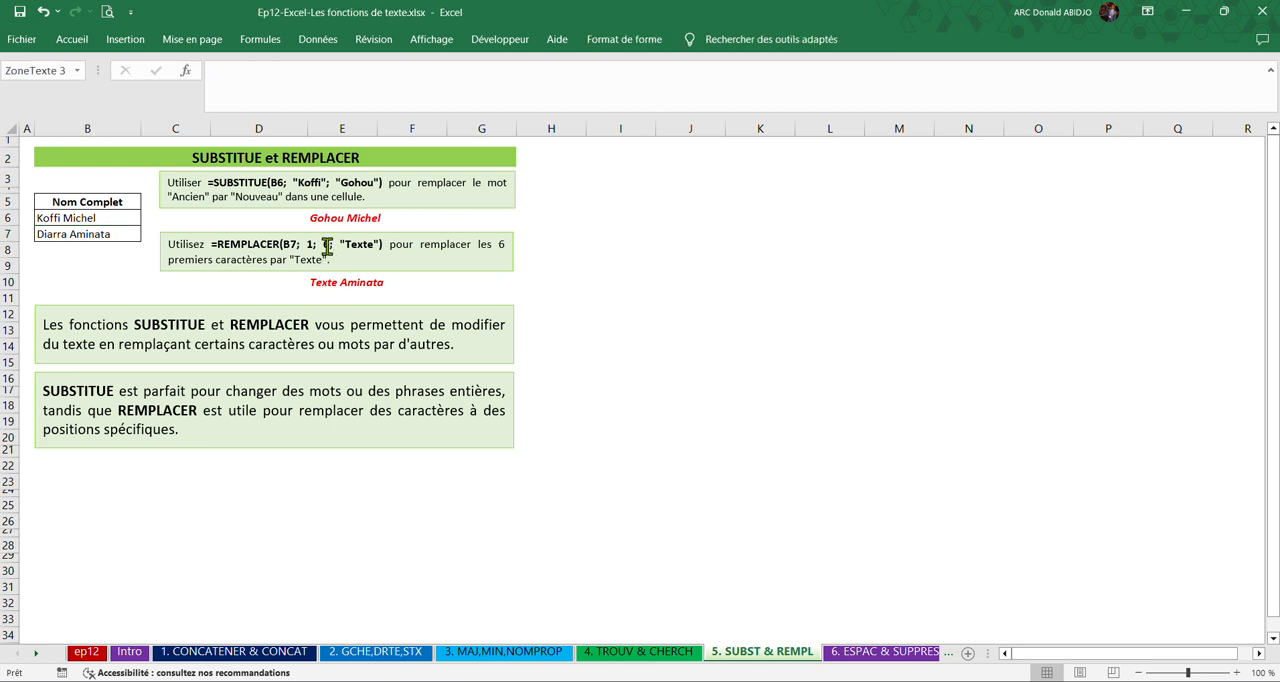
click(614, 300)
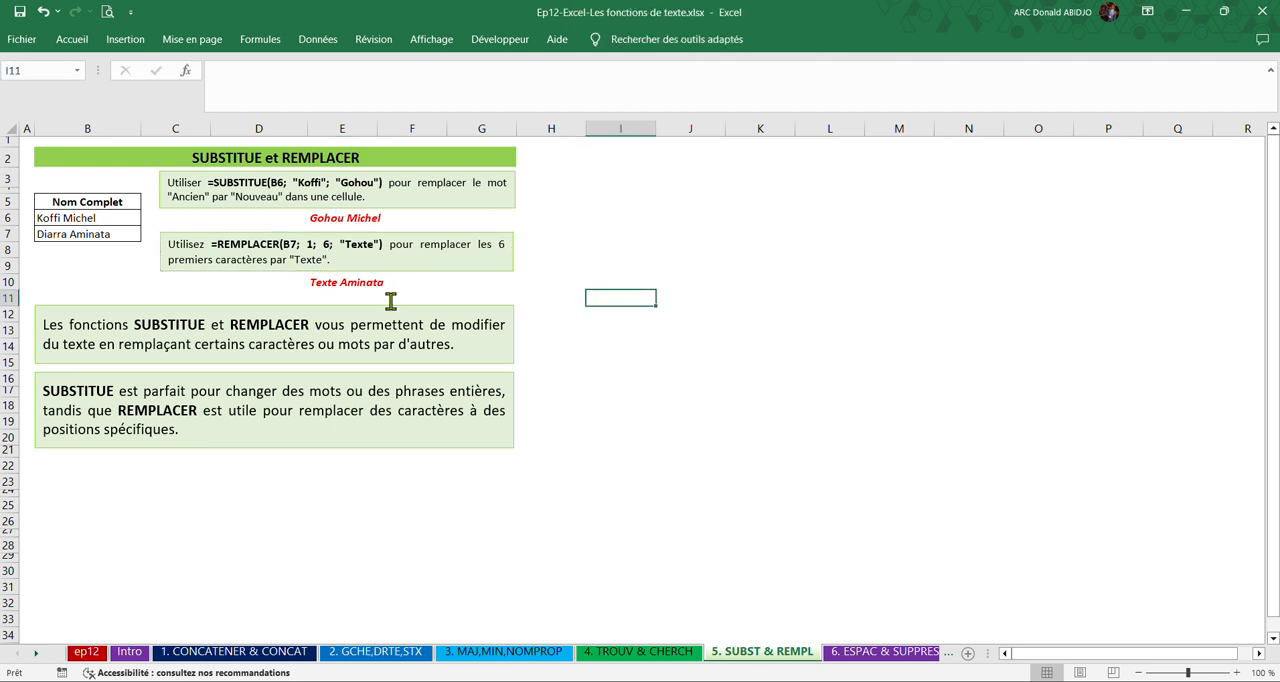
Set the number of characters replaced by the REMPLACER formula in E10 to 4.
click(345, 284)
double_click(313, 72)
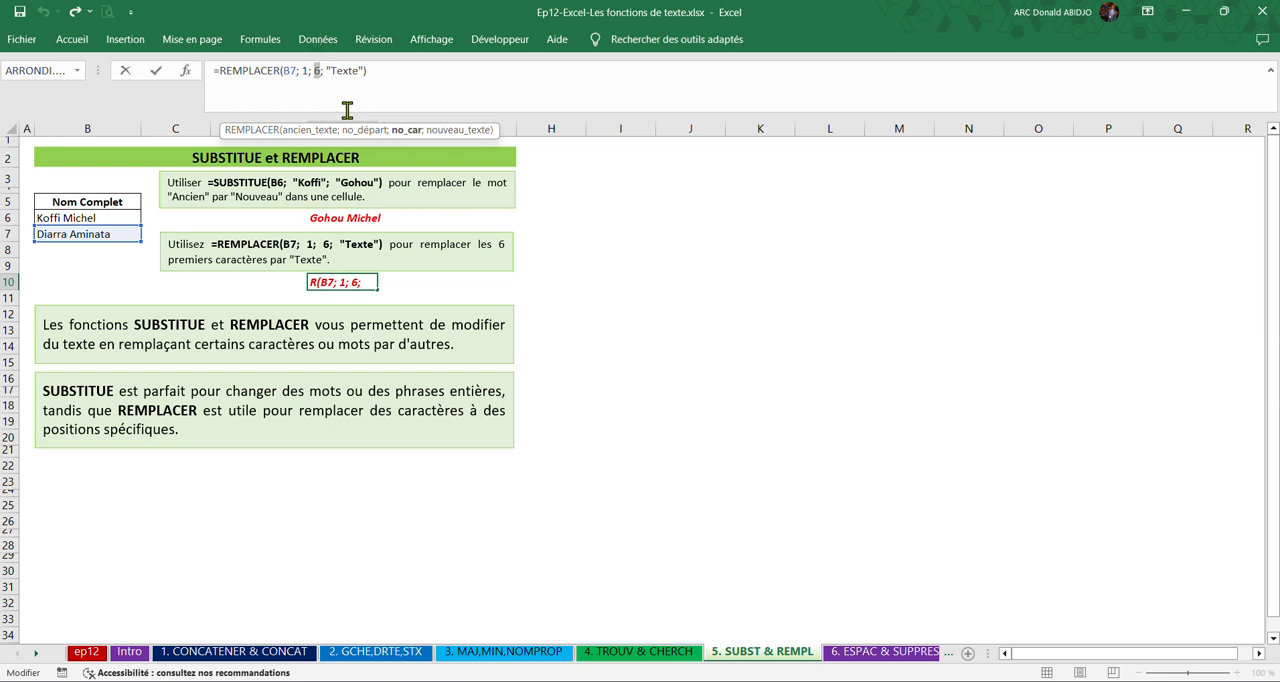
key(Return)
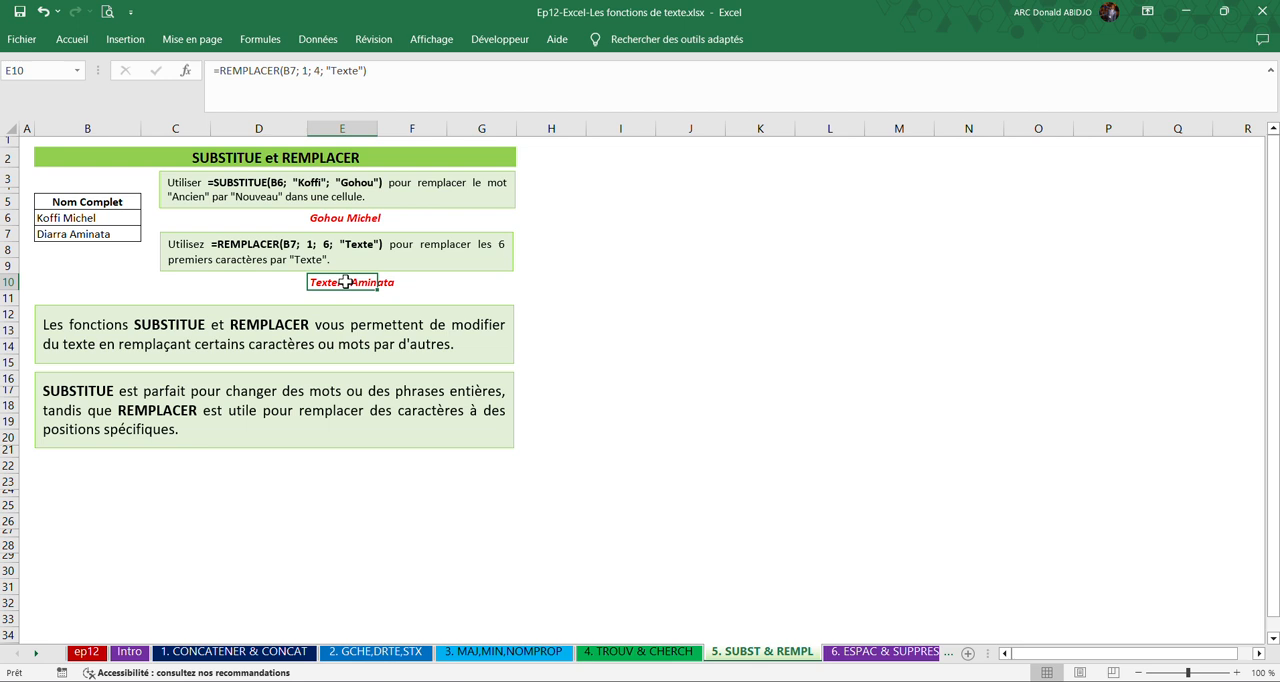
key(ctrl+y)
click(475, 480)
Rename the "6. ESPAC & SUPPRESP" sheet as "6. SUPPRESP".
click(862, 652)
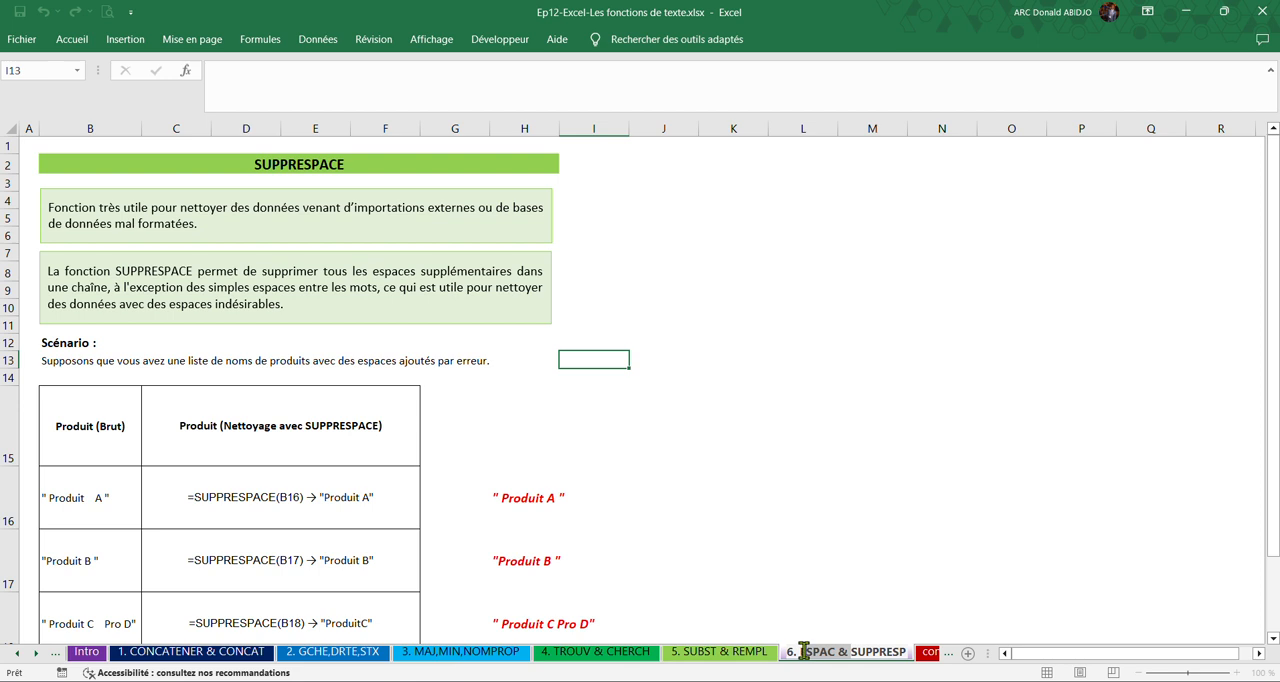
key(BackSpace)
key(Return)
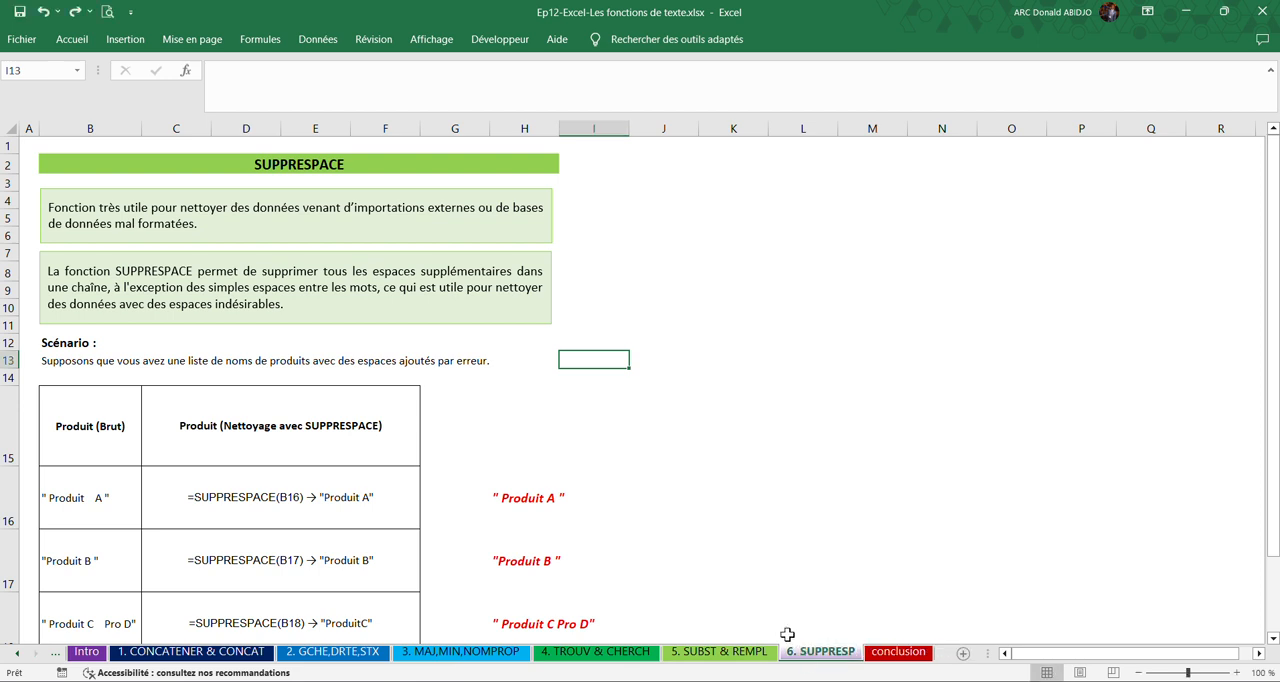
Examine the SUPPRESPACE explanation, its scenario and the two column headings of the product table in row 15.
click(565, 473)
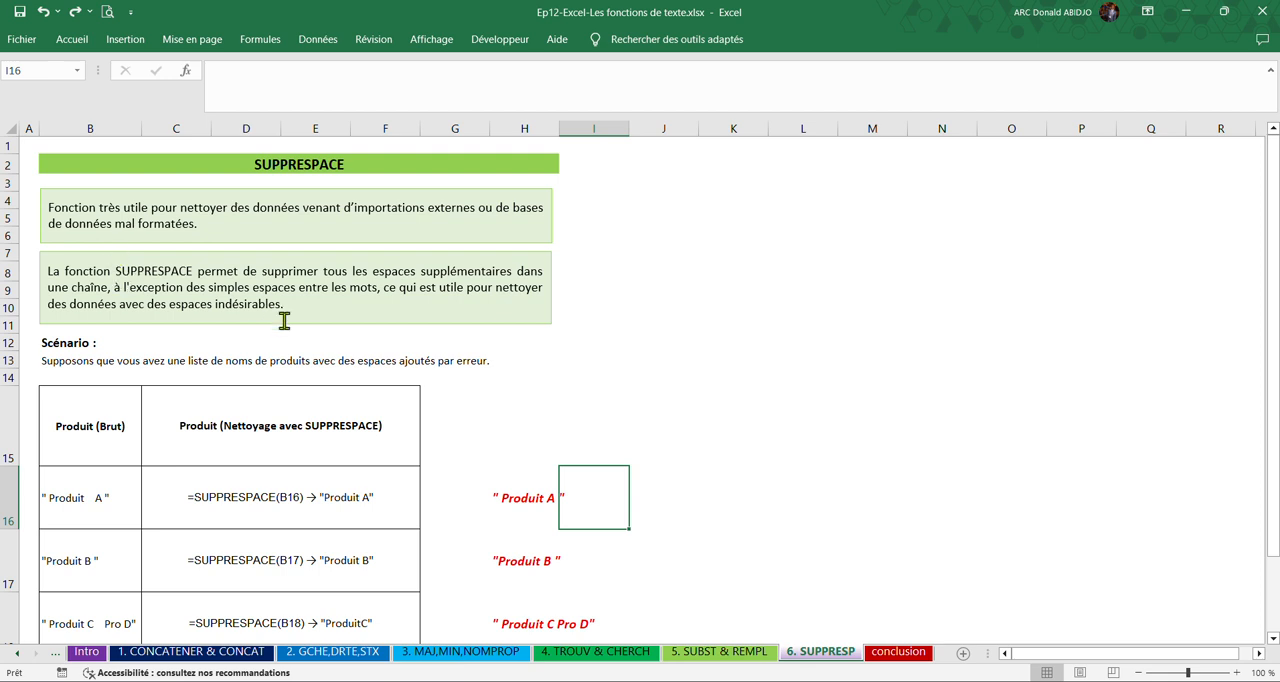
click(318, 341)
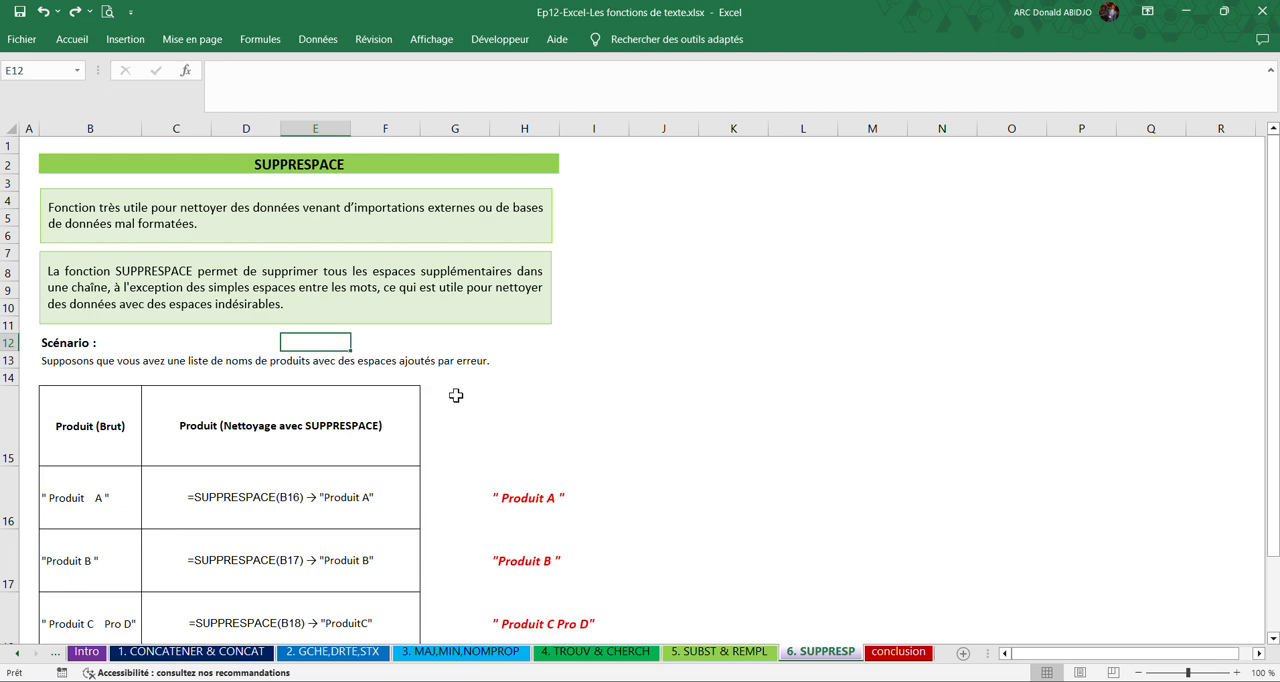
scroll(456, 395, down, 2)
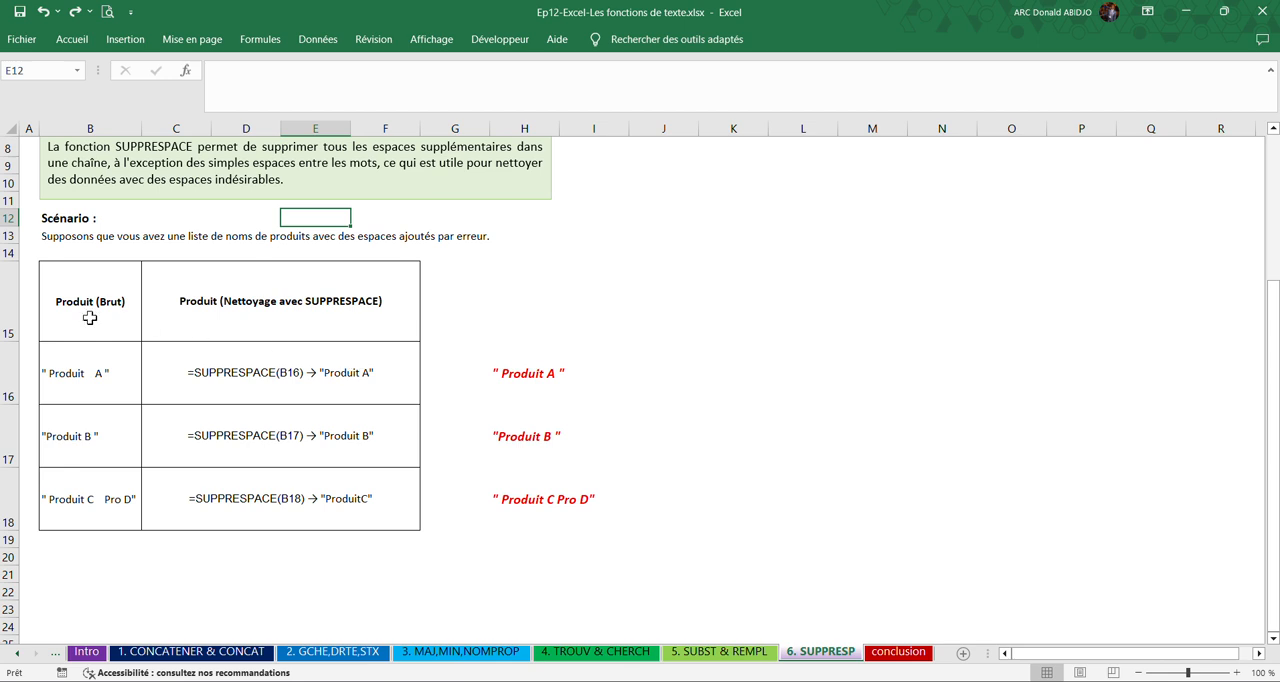
click(89, 317)
click(220, 317)
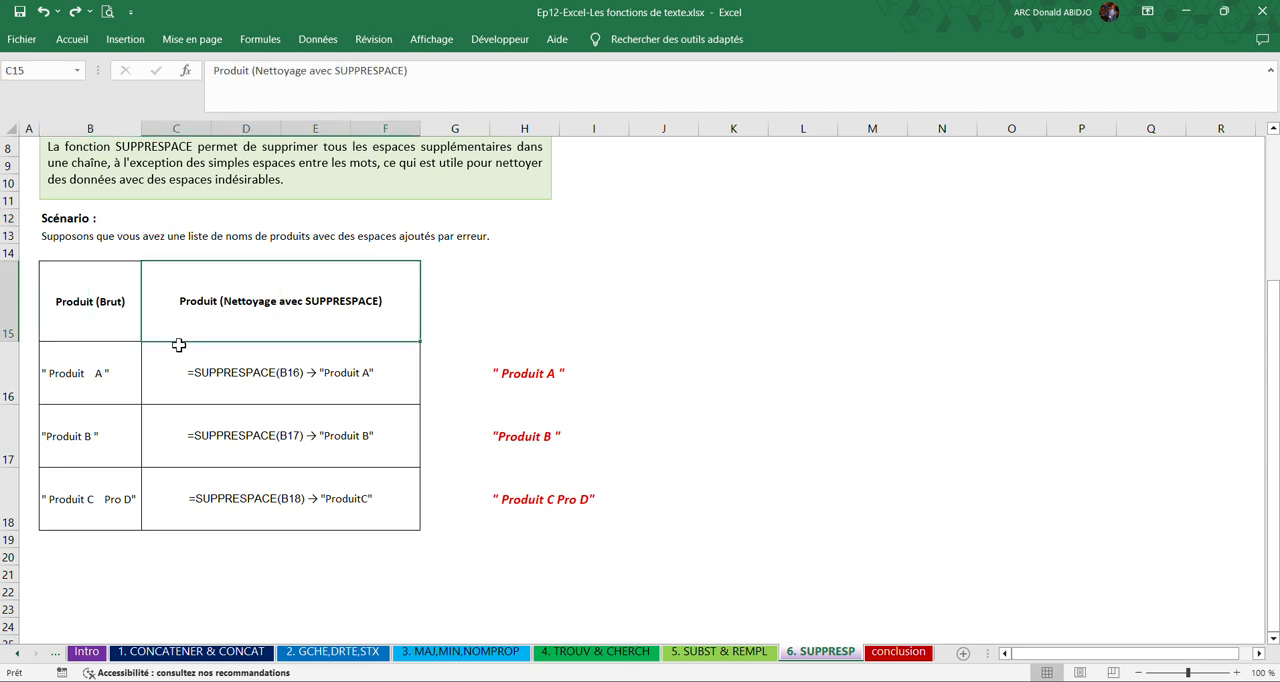
Examine the extra spaces in the raw name in B16, the formula text in C16 and the SUPPRESPACE formula in H16.
click(90, 380)
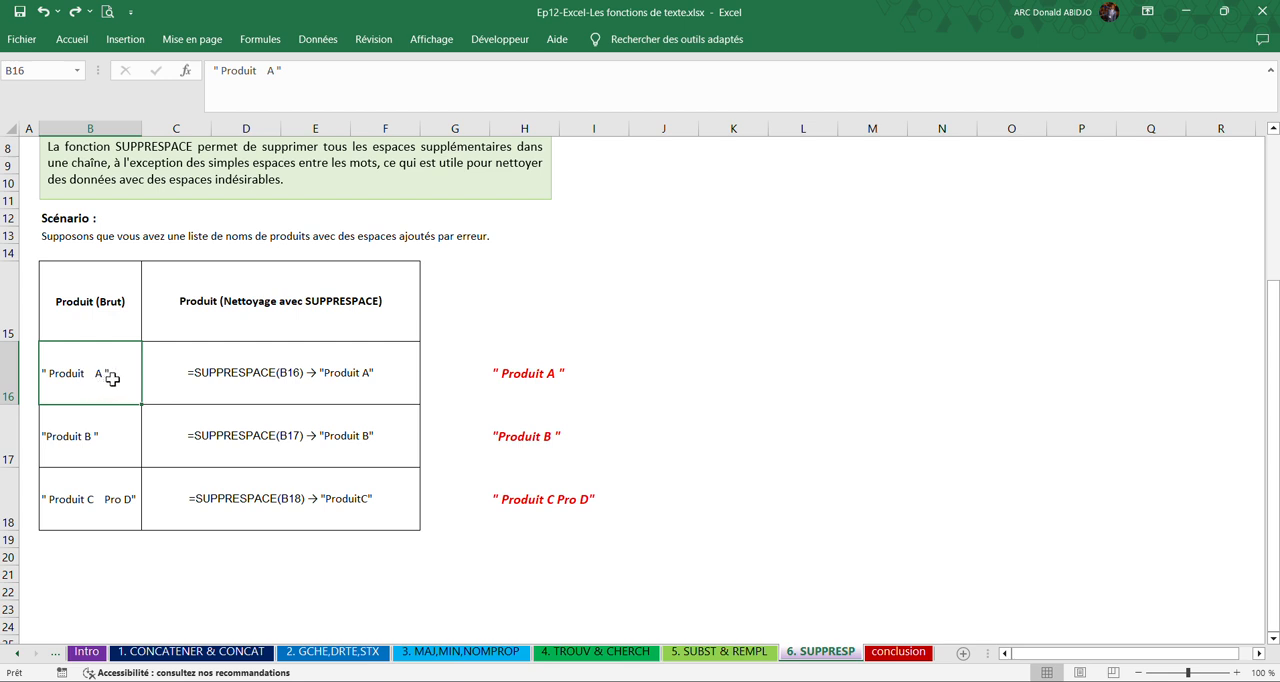
click(254, 397)
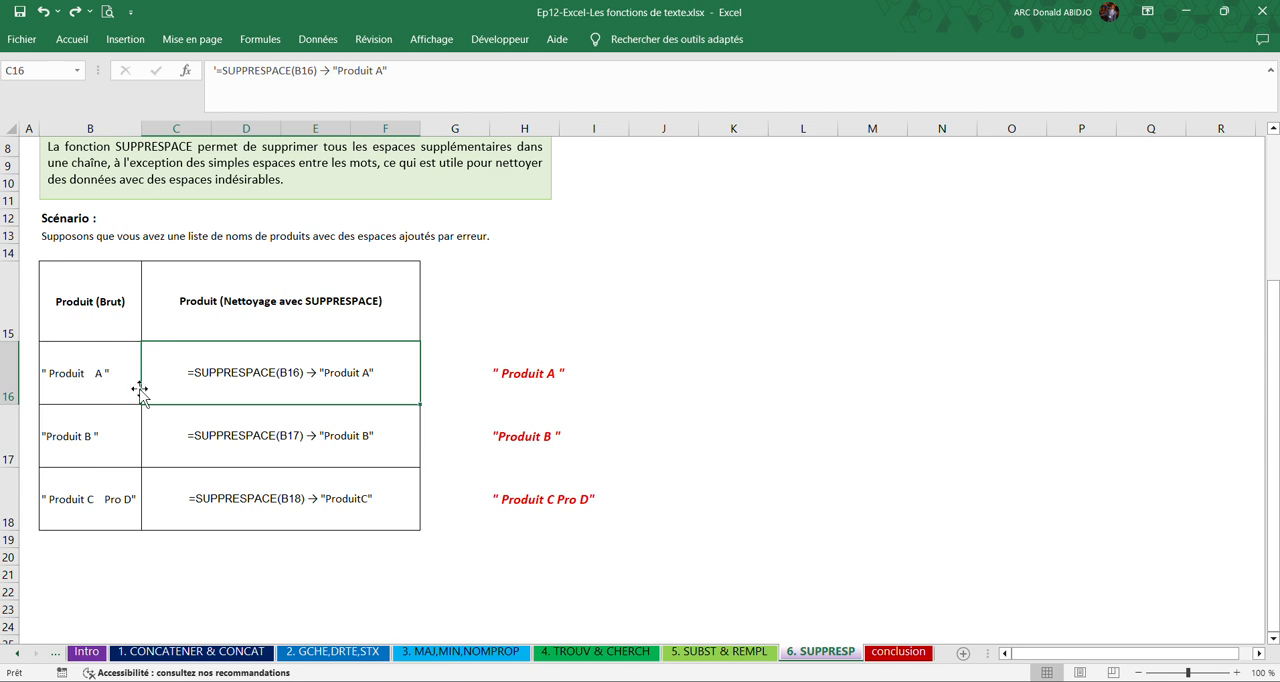
double_click(47, 376)
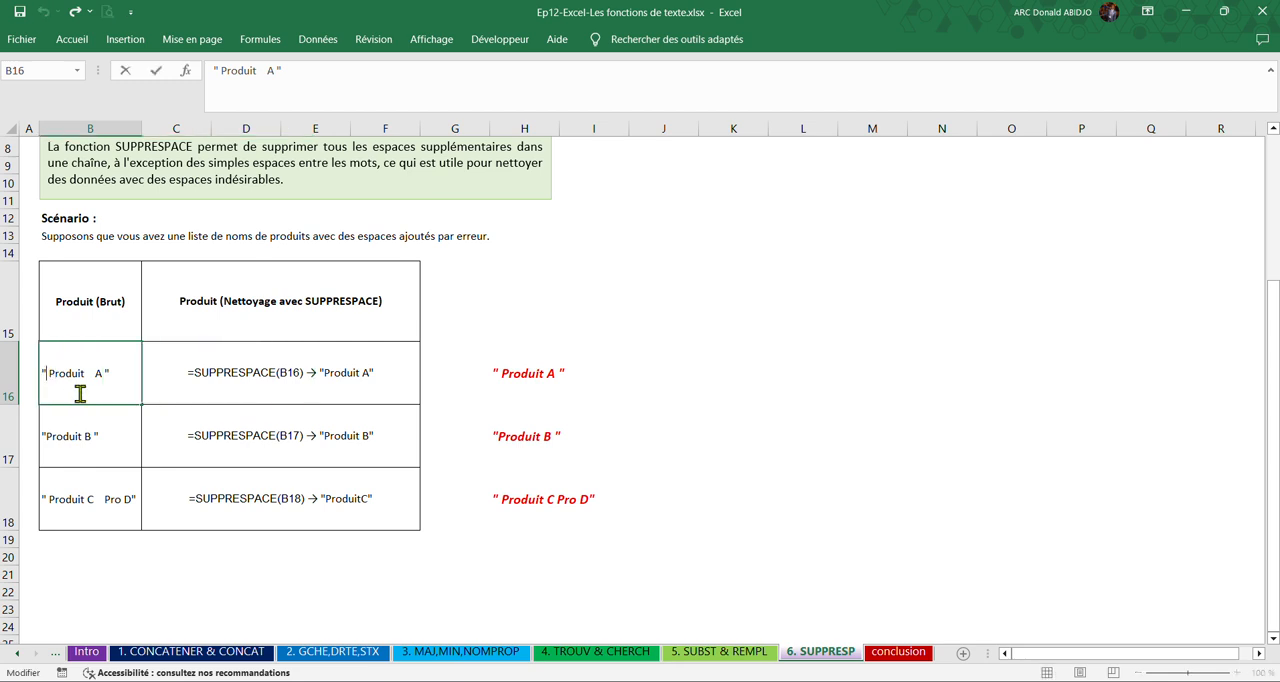
key(shift+Right)
key(shift+Right)
key(shift+Left)
key(Right)
key(Right)
key(Right)
key(Right)
key(Right)
key(Right)
key(Right)
key(Right)
key(shift+Right)
key(shift+Right)
key(shift+Right)
key(Left)
key(shift+Right)
key(shift+Right)
key(shift+Right)
key(Escape)
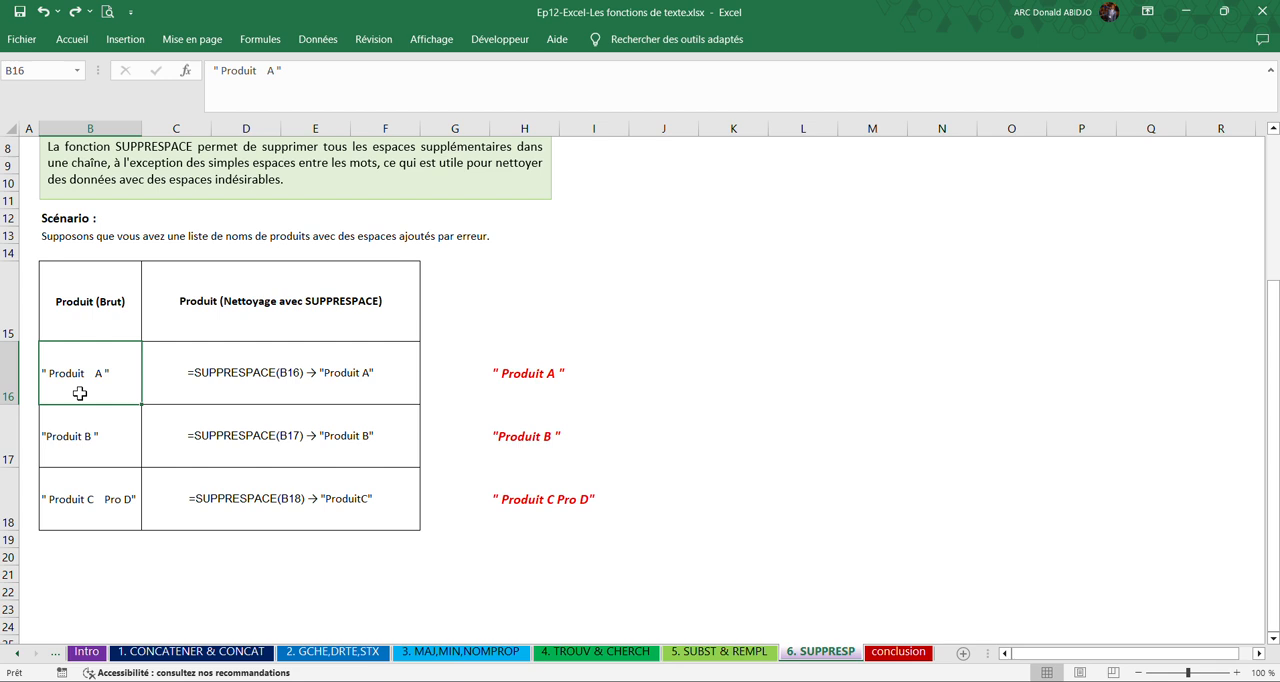
click(360, 383)
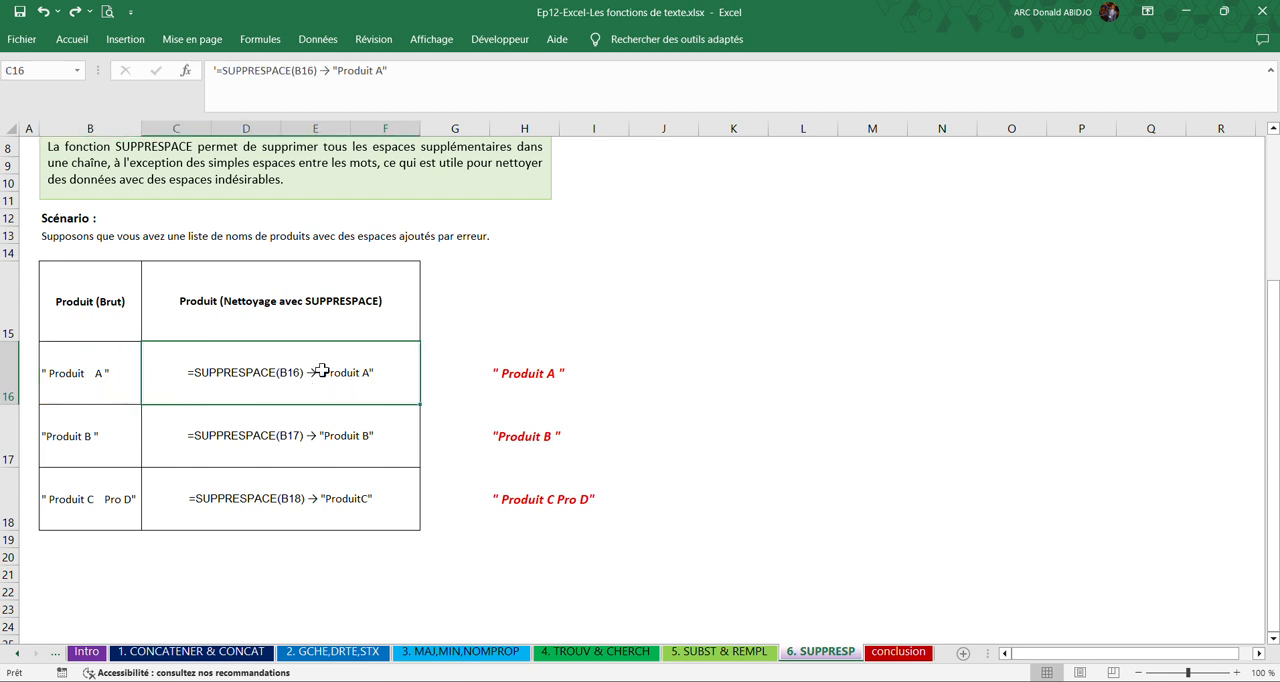
click(524, 380)
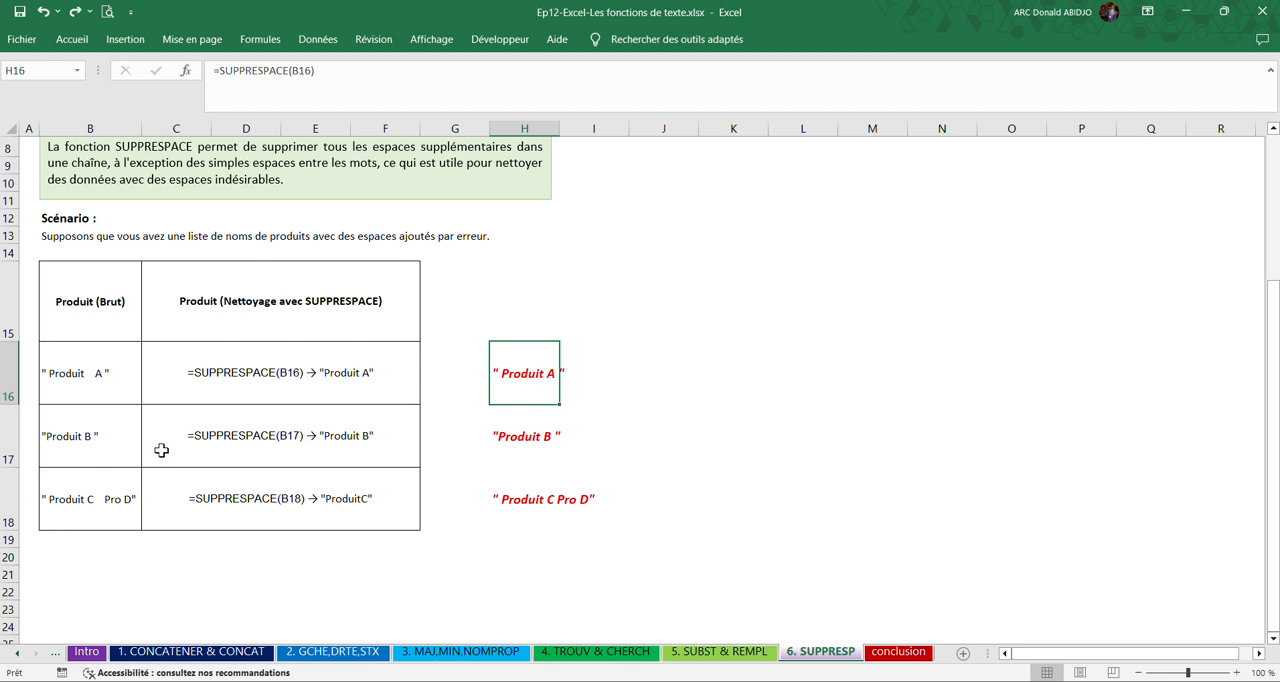
Compare the spacing of the raw product name in B17 with the SUPPRESPACE formula result in H17.
click(89, 442)
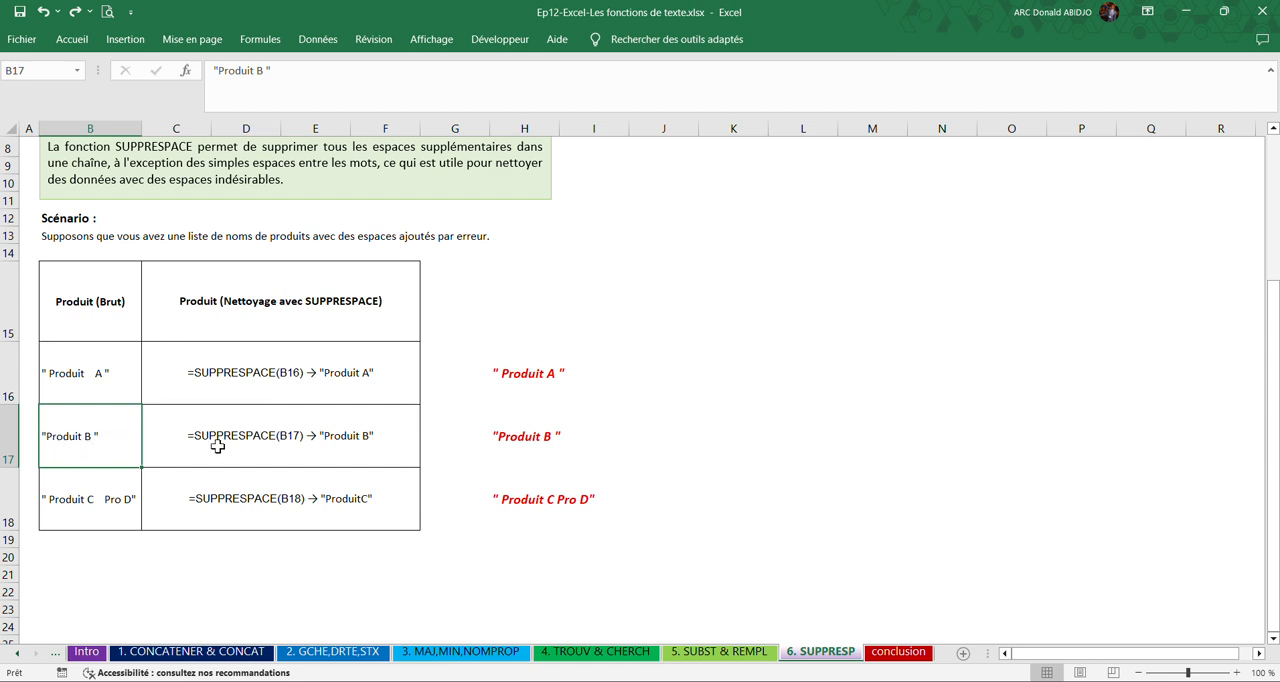
click(537, 442)
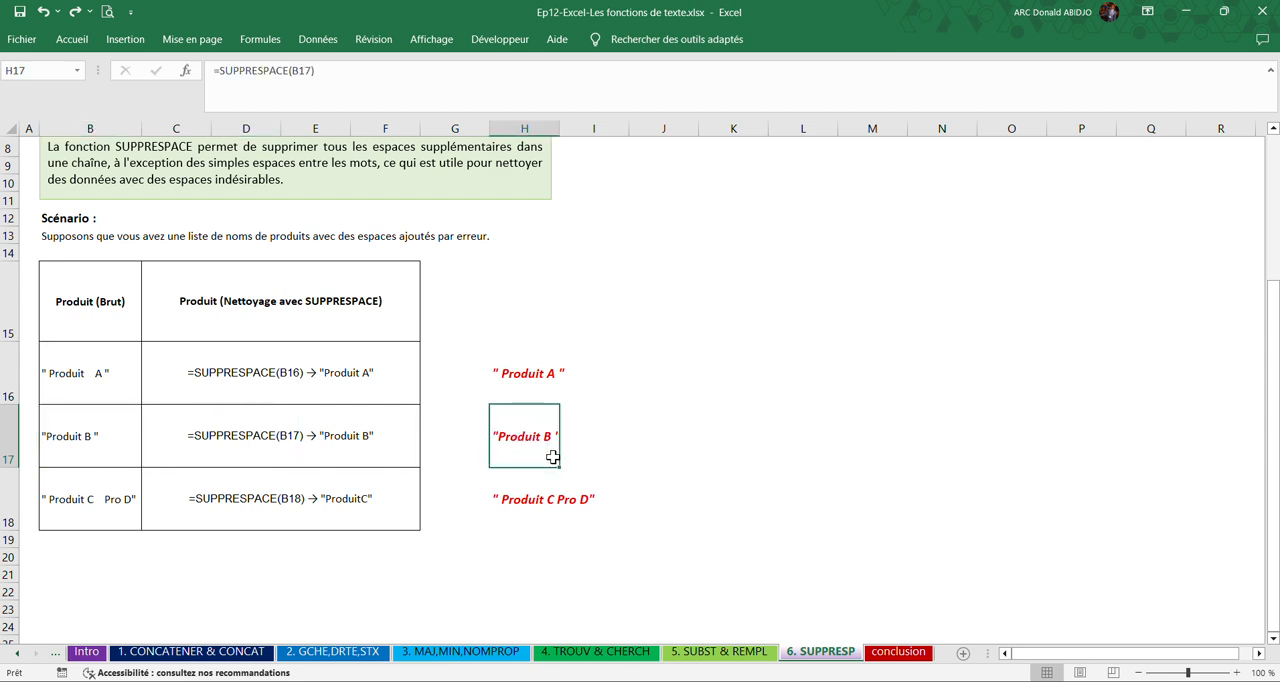
click(63, 440)
double_click(61, 439)
click(84, 436)
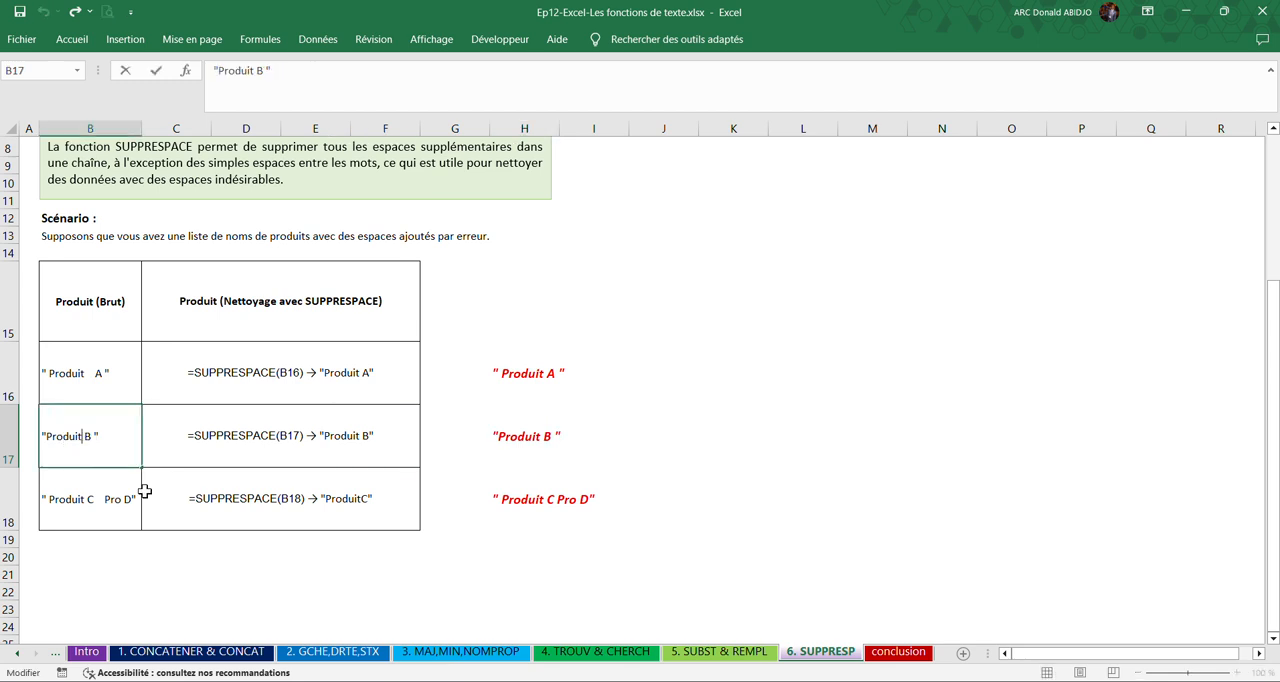
key(Escape)
click(503, 435)
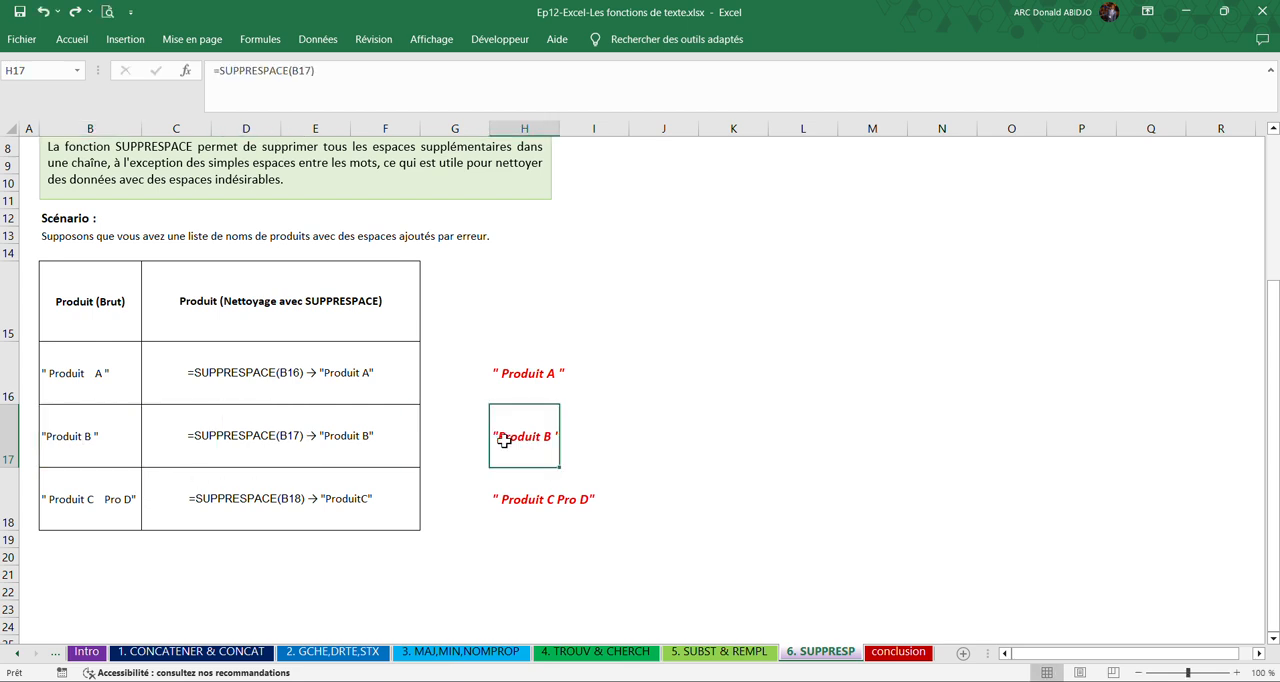
Examine the spaces between the words of the raw name in B18 and compare them with the cleaned name in row 18.
click(116, 529)
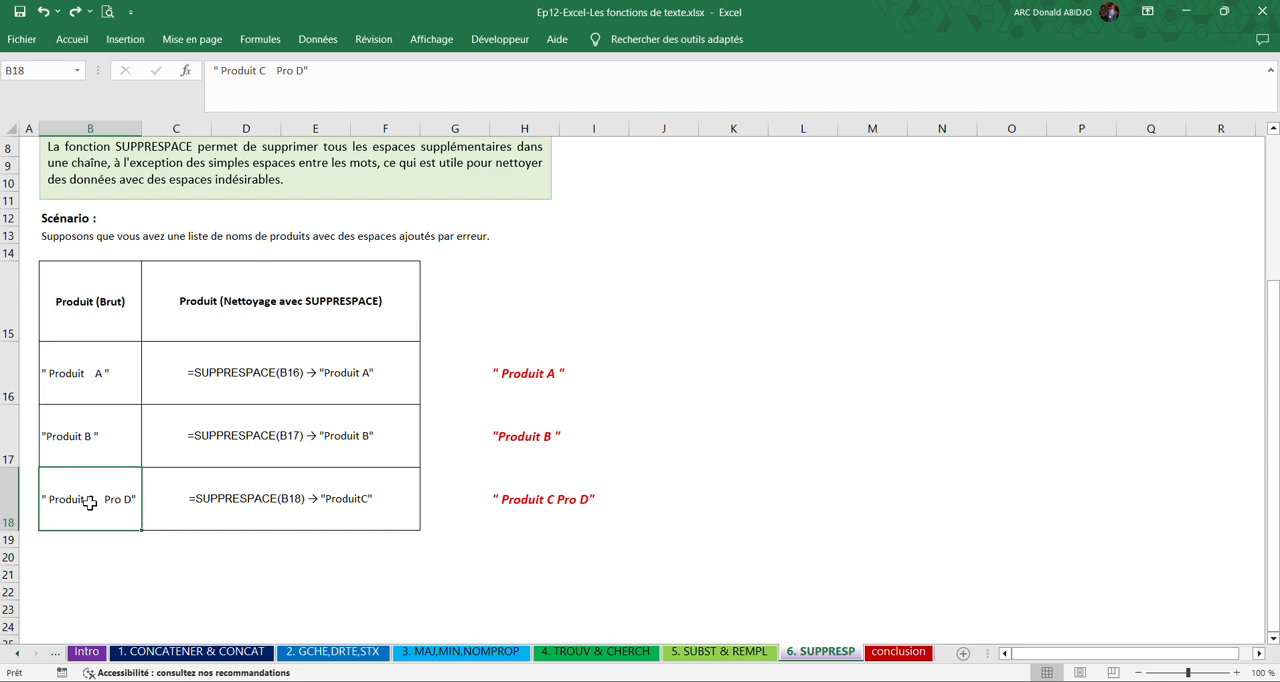
double_click(89, 503)
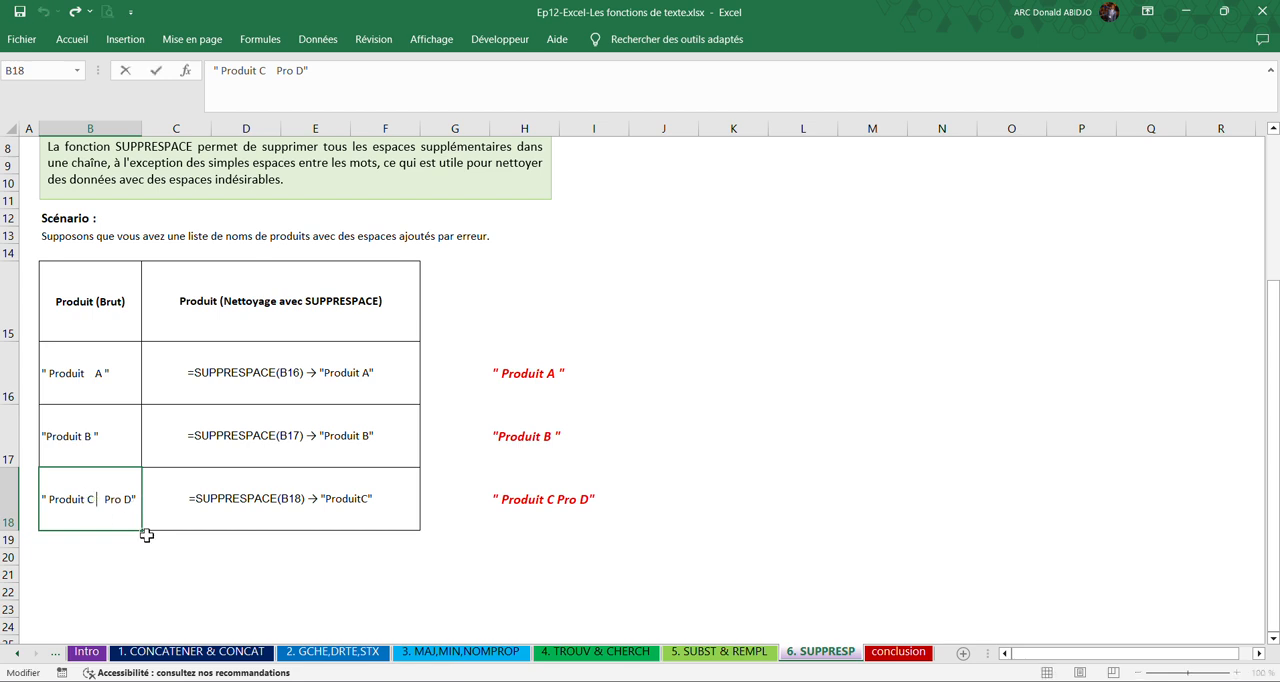
key(shift+Right)
key(shift+Right)
key(shift+Right)
key(Right)
click(591, 506)
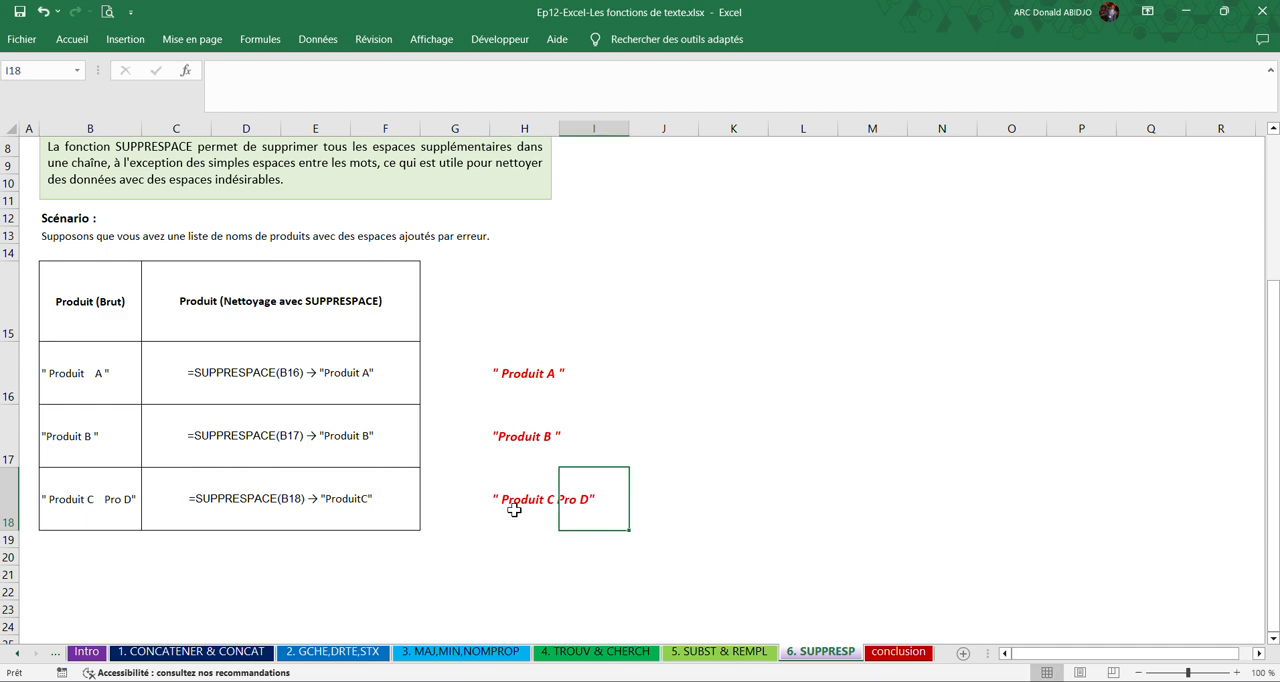
Open the "conclusion" sheet to view the closing tips.
click(664, 378)
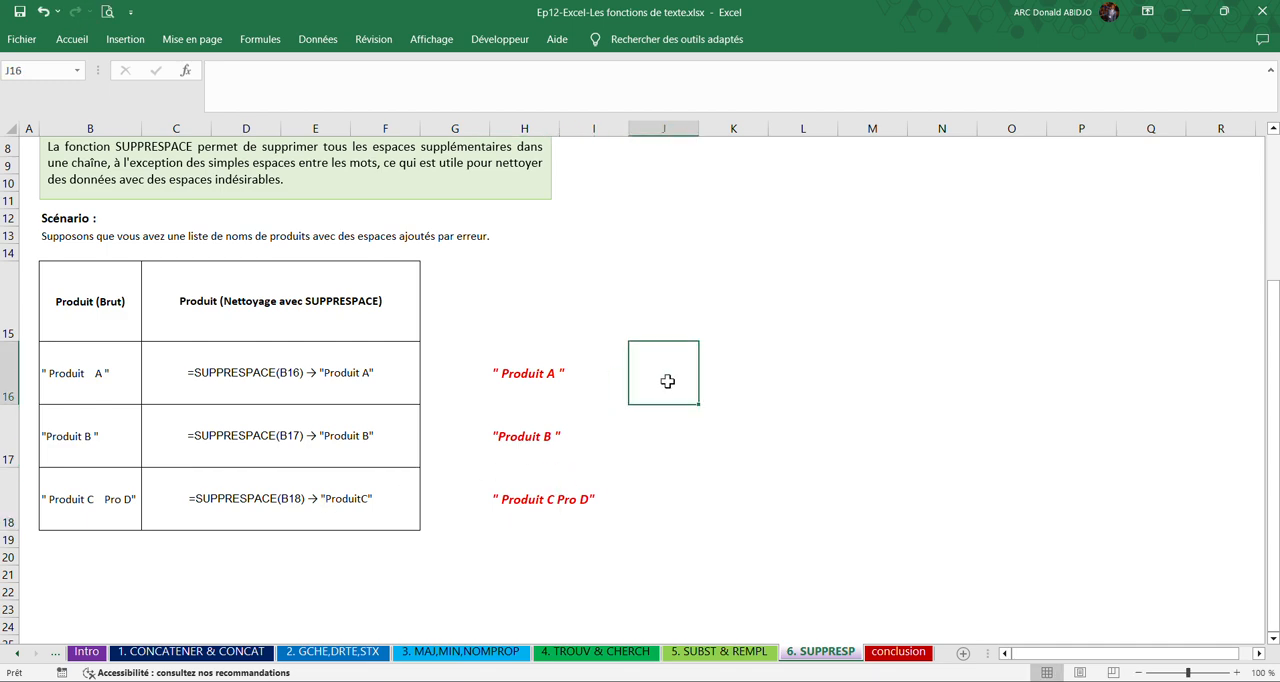
click(894, 652)
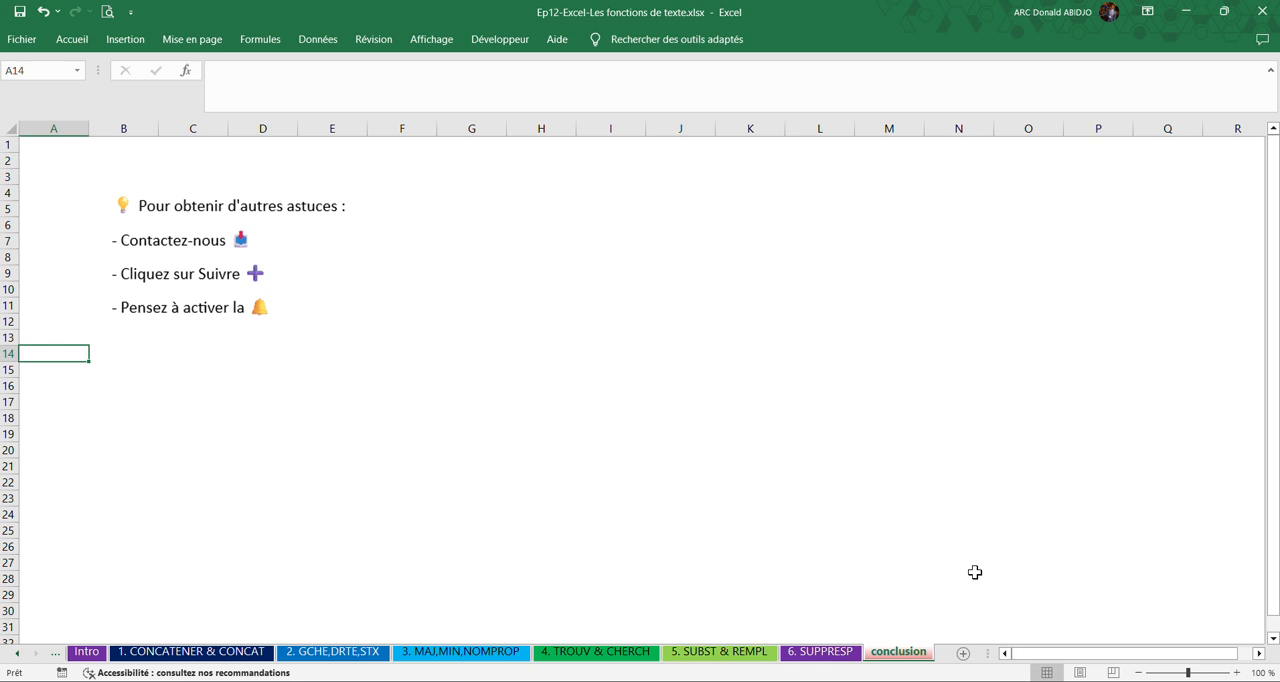